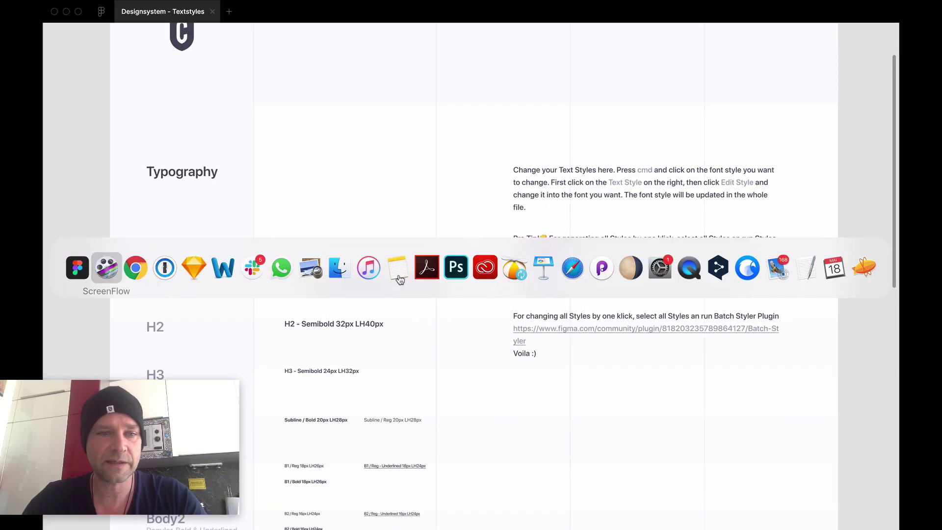
# Open the Batch Styler plugin page in Chrome, then switch back to Figma.
pyautogui.click(136, 267)
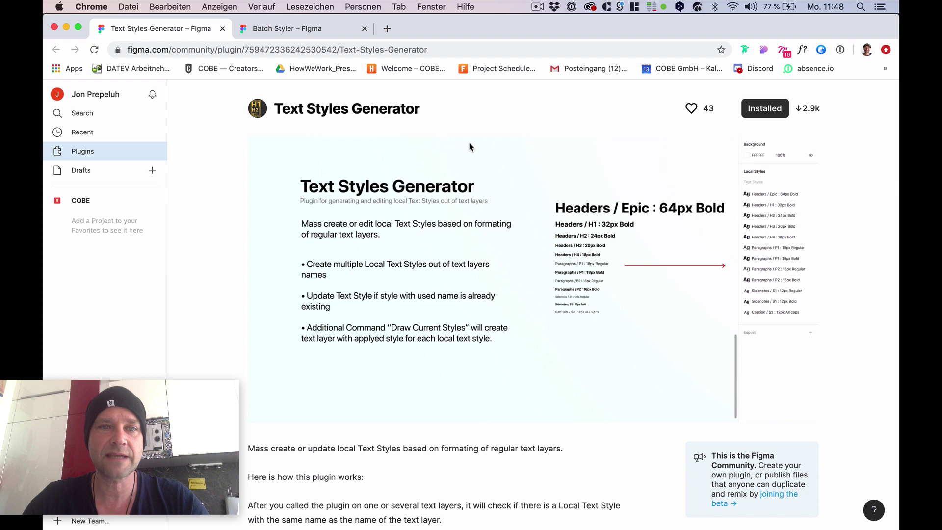
pyautogui.click(321, 29)
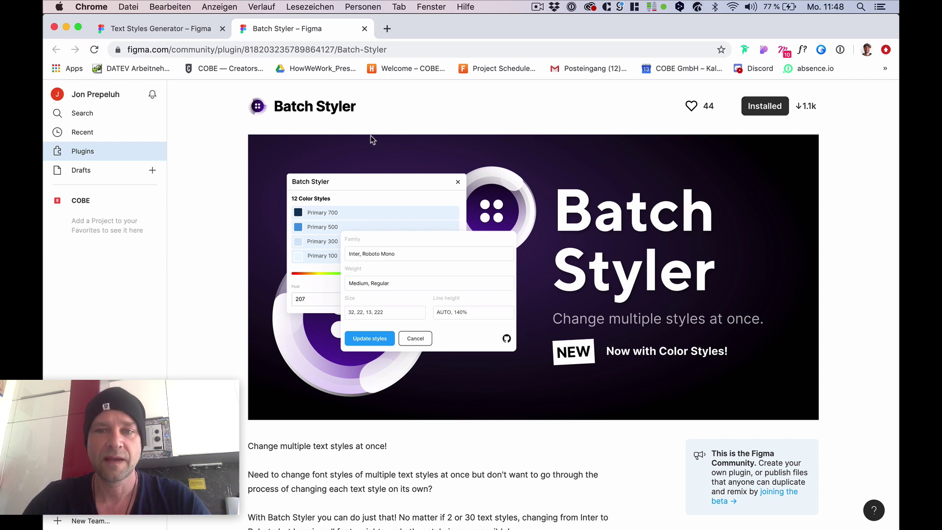
pyautogui.press('super+Tab')
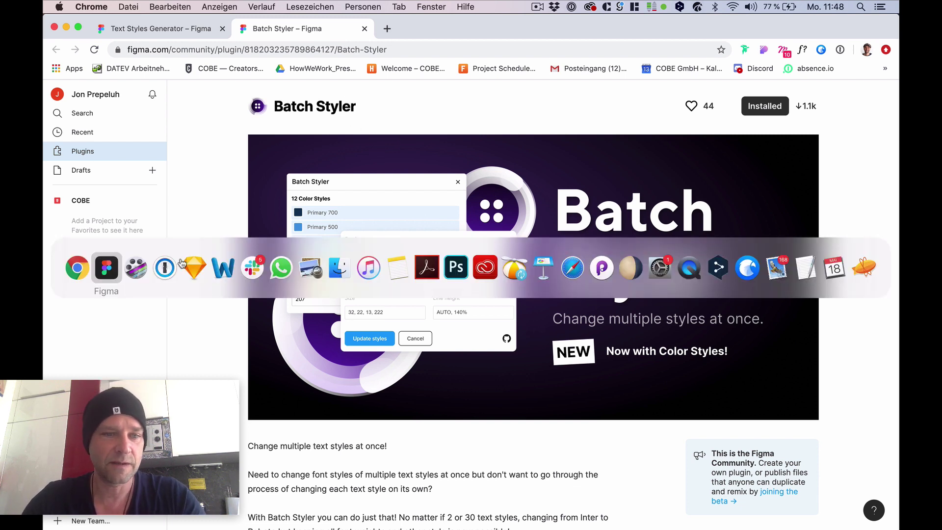
# Bring up the Designsystem - Textstyles file framed on the Typography sheet, H1 through Buttontext.
pyautogui.click(112, 269)
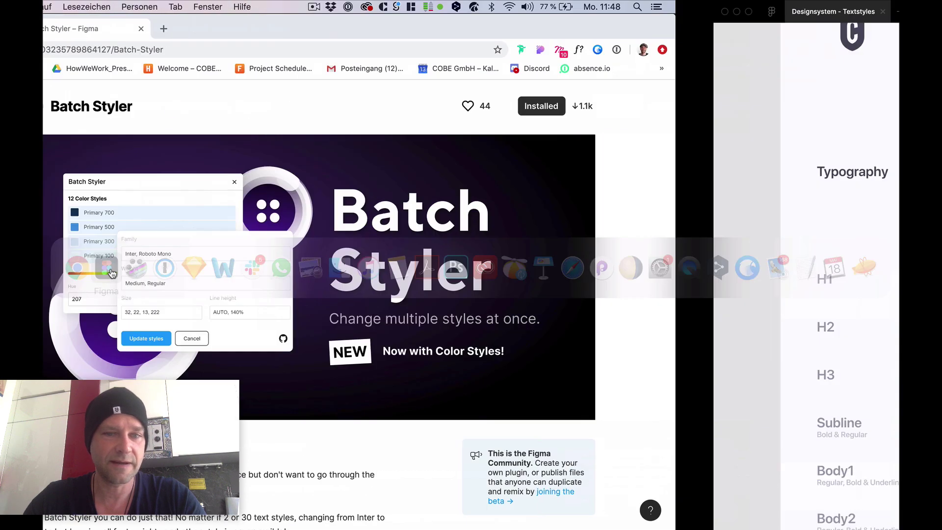
pyautogui.scroll(-5, 414, 223)
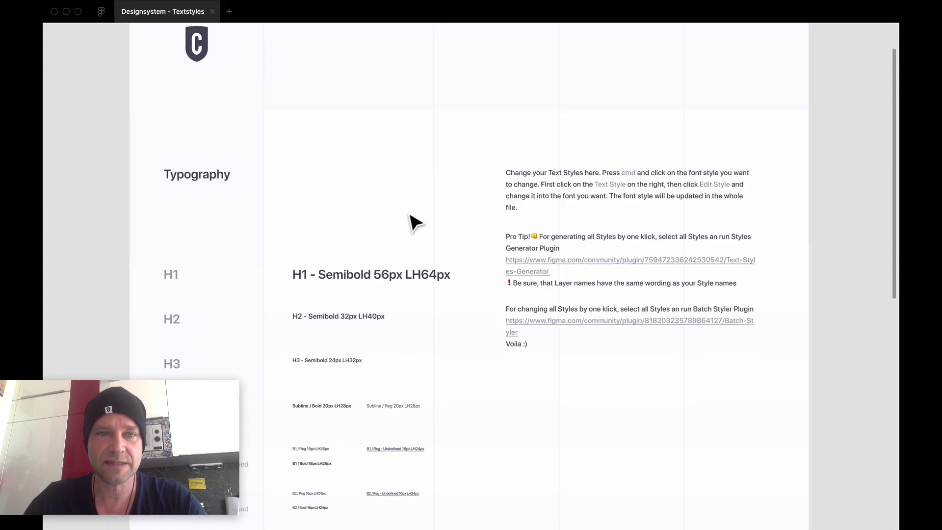
pyautogui.moveTo(444, 208); pyautogui.dragTo(455, 174)
pyautogui.moveTo(516, 304); pyautogui.dragTo(521, 255)
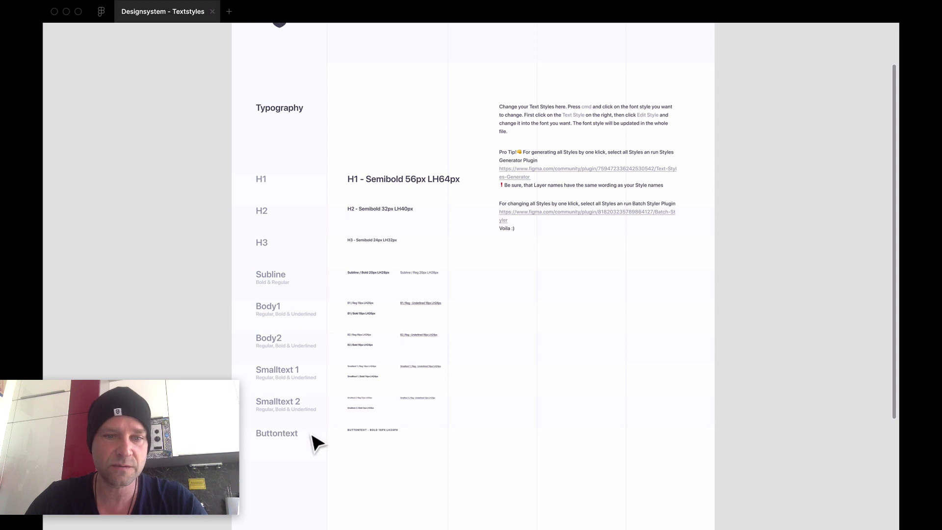
pyautogui.scroll(3, 435, 241)
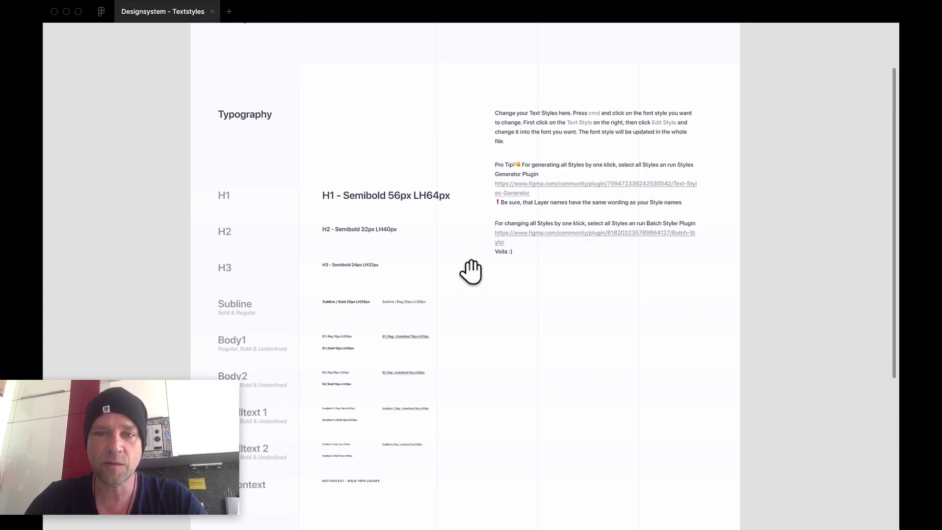
# Restore the side panels and select the H1 Semibold 56px heading text layer.
pyautogui.press('super+backslash')
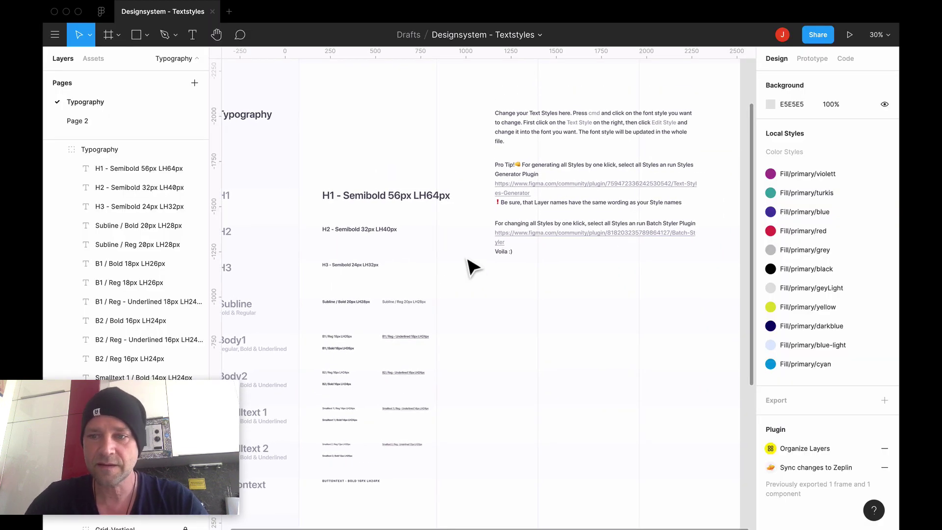
pyautogui.moveTo(436, 269); pyautogui.dragTo(507, 276)
pyautogui.moveTo(467, 190); pyautogui.dragTo(447, 185)
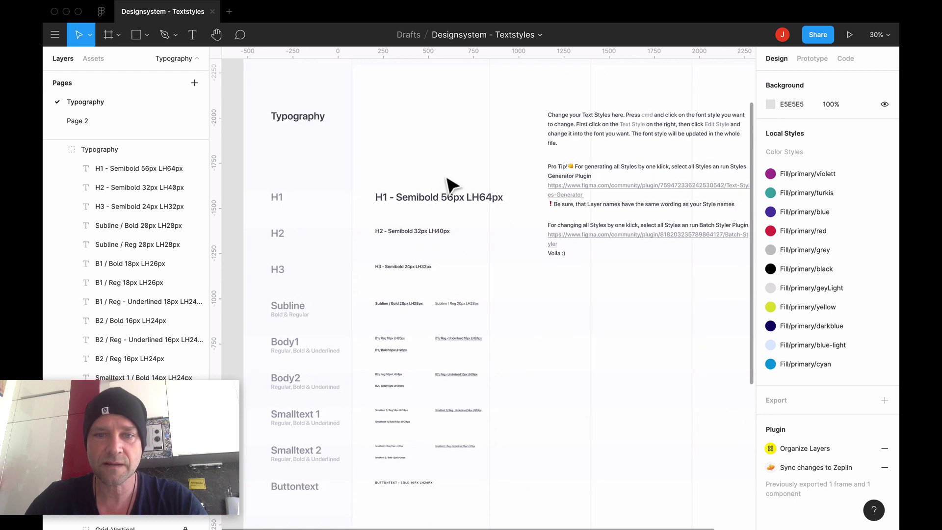
pyautogui.press('super')
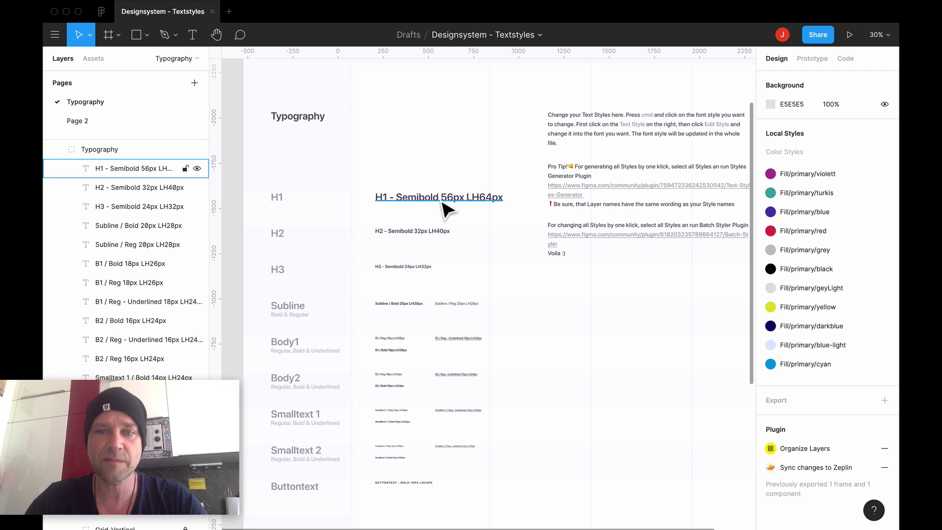
pyautogui.keyDown('super'); pyautogui.click(440, 210); pyautogui.keyUp('super')
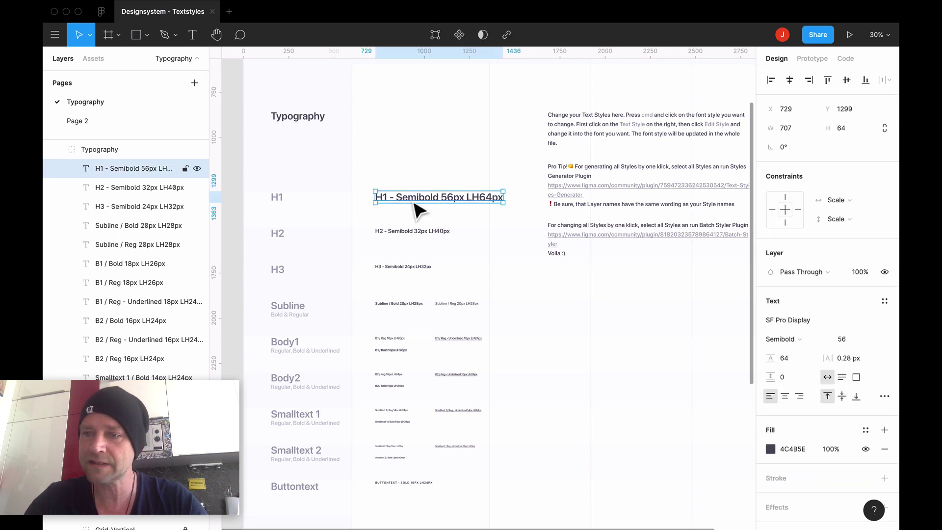
pyautogui.click(429, 170)
pyautogui.click(420, 210)
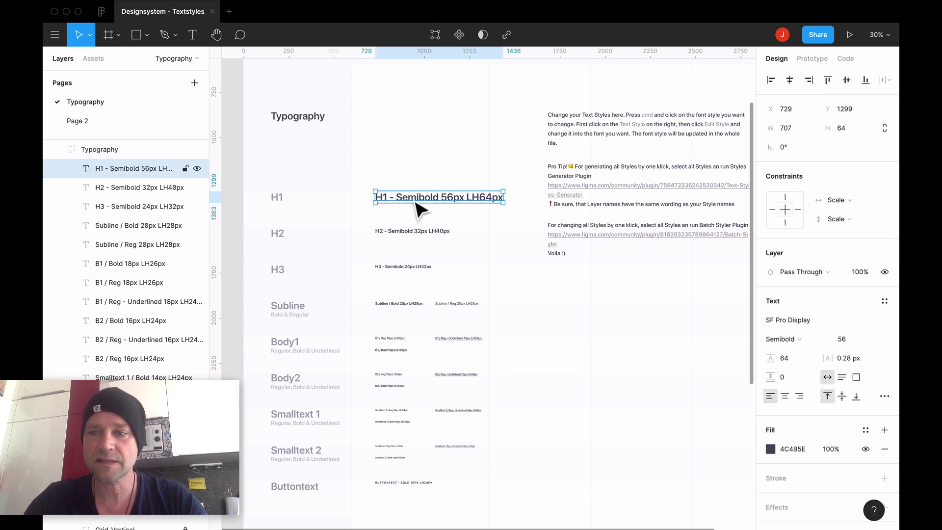
# Create a local text style named H1 from the selected heading.
pyautogui.click(883, 301)
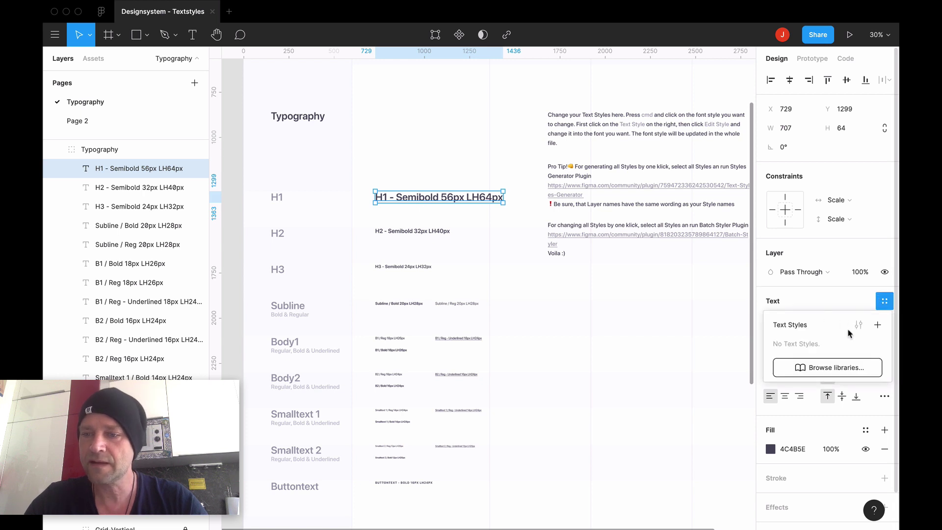
pyautogui.click(878, 325)
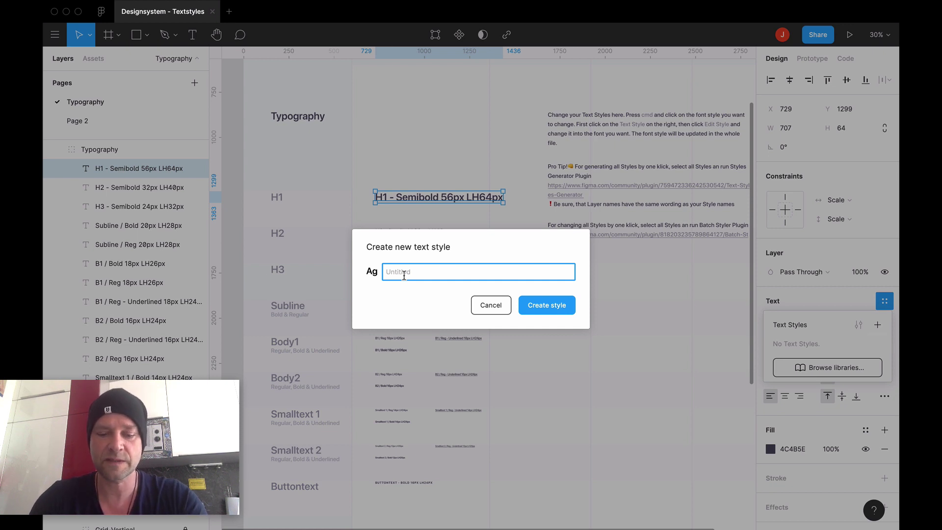
pyautogui.click(547, 305)
pyautogui.click(469, 141)
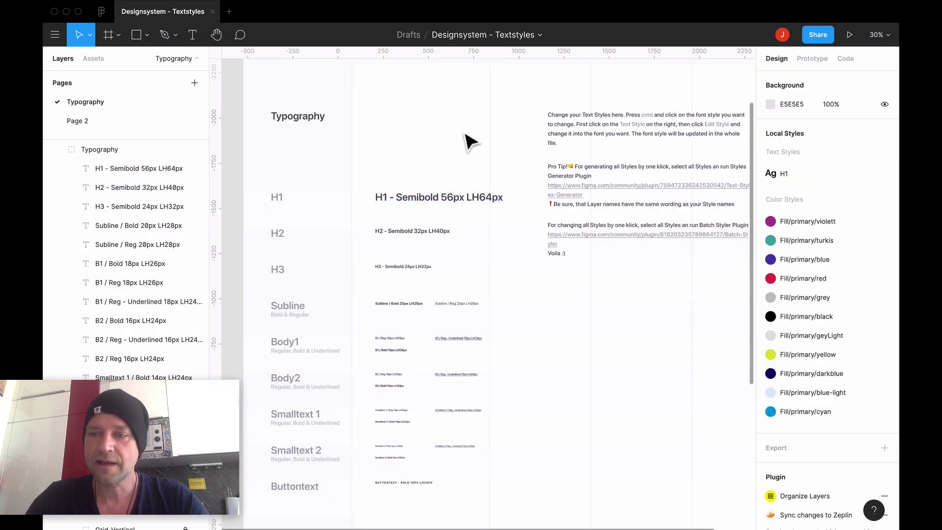
# Delete the H1 text style from Local Styles, keeping only the color styles.
pyautogui.click(426, 198)
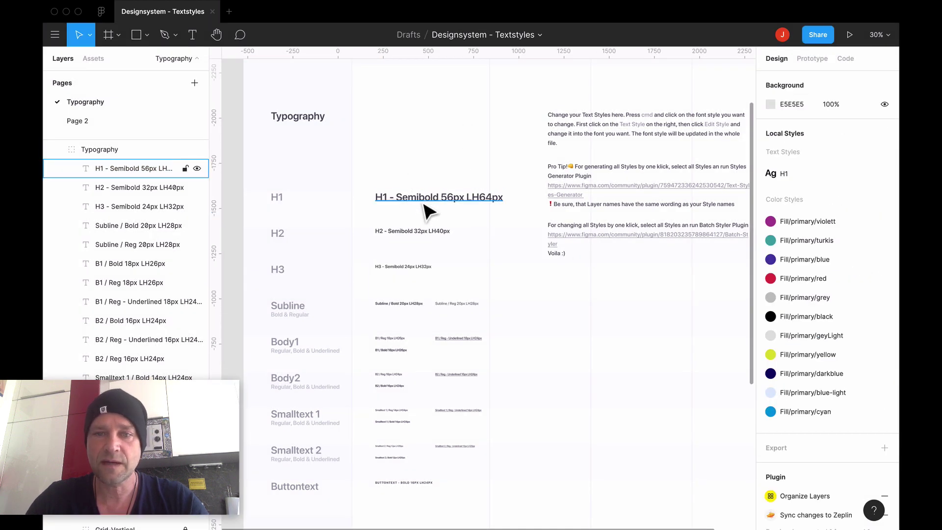
pyautogui.click(458, 158)
pyautogui.moveTo(458, 157); pyautogui.dragTo(454, 151)
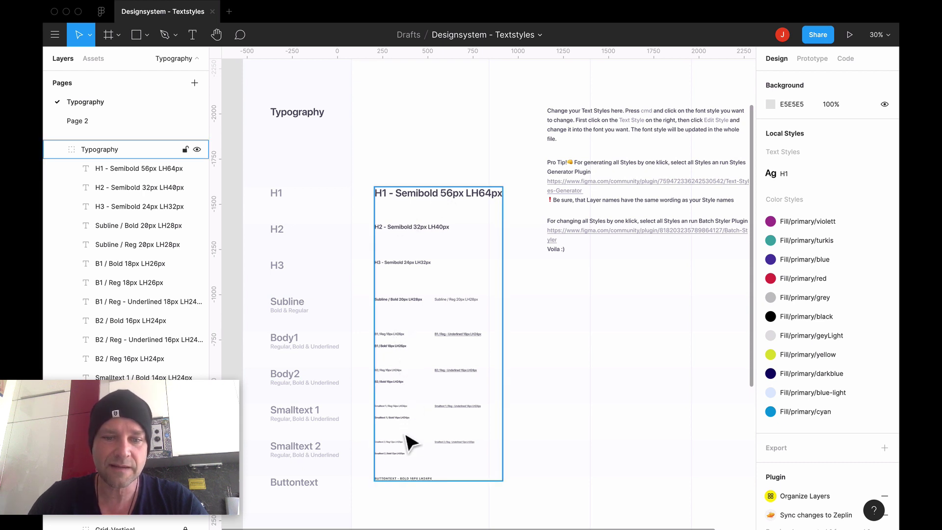
pyautogui.scroll(1, 482, 343)
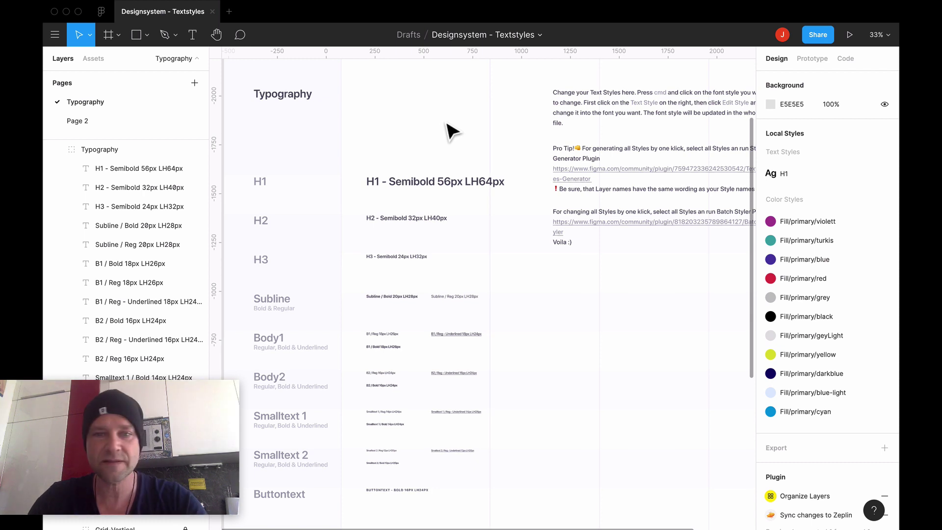
pyautogui.scroll(-1, 441, 140)
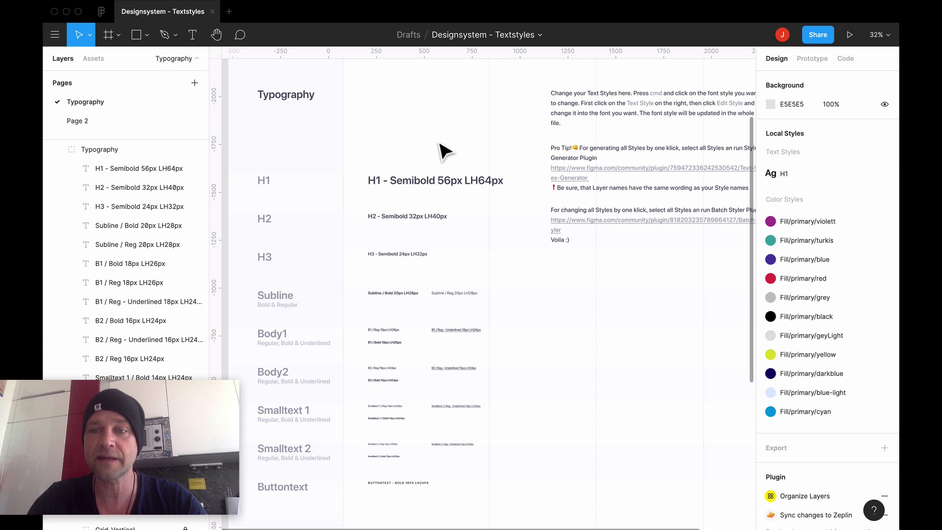
pyautogui.press('space')
pyautogui.moveTo(444, 148); pyautogui.dragTo(435, 151)
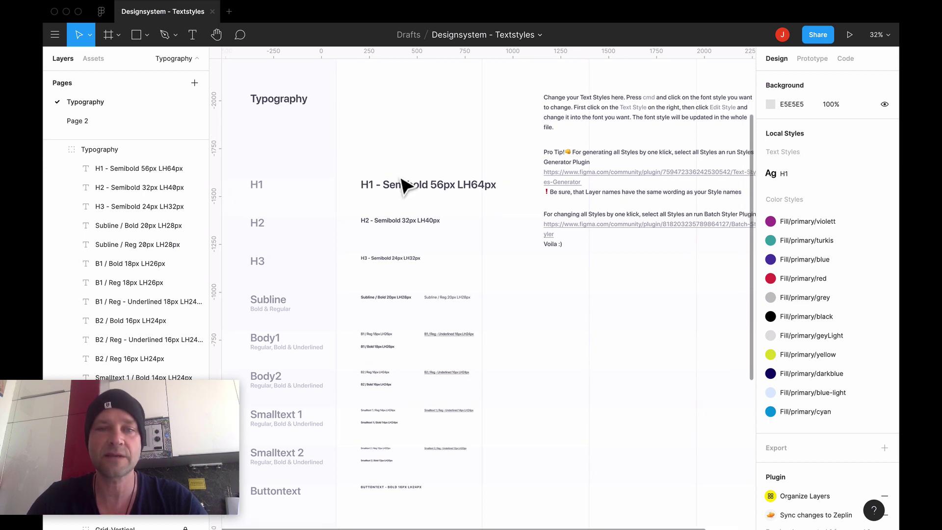
pyautogui.click(415, 189)
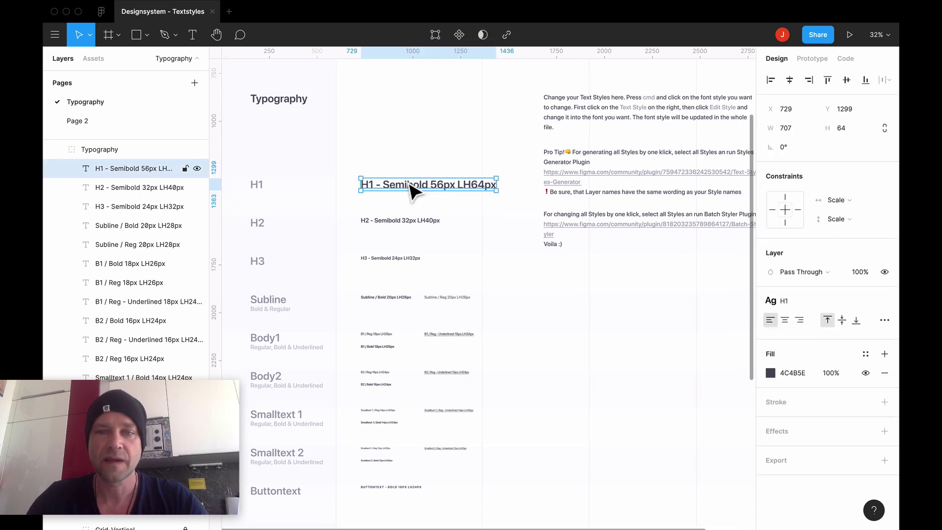
pyautogui.click(449, 163)
pyautogui.scroll(-1, 450, 163)
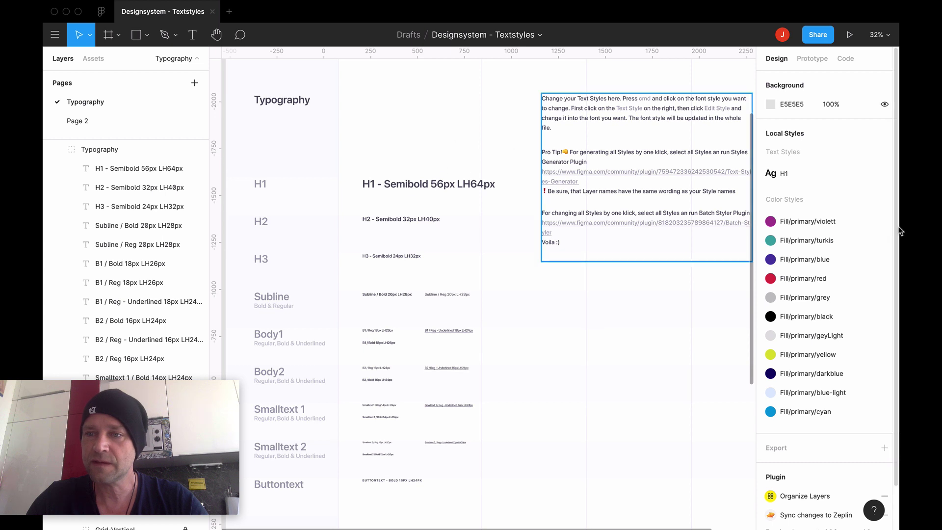
pyautogui.rightClick(793, 175)
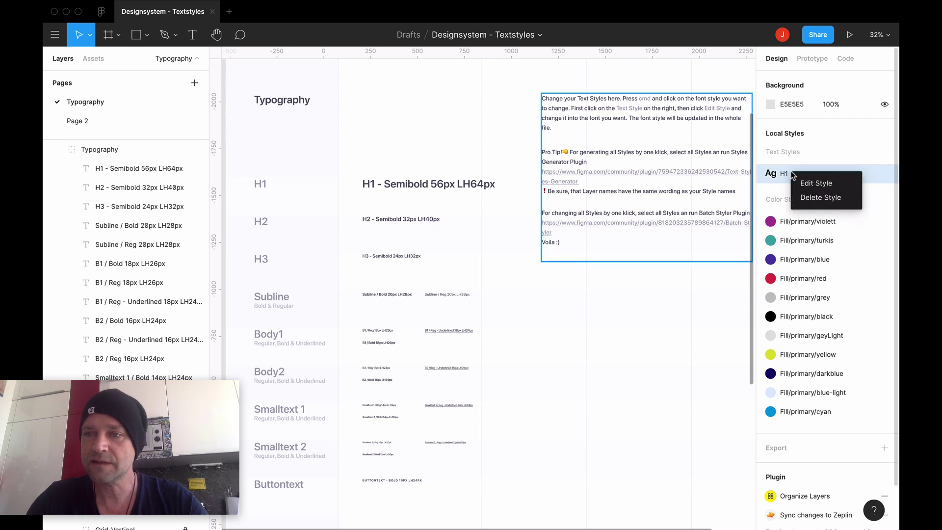
pyautogui.click(811, 205)
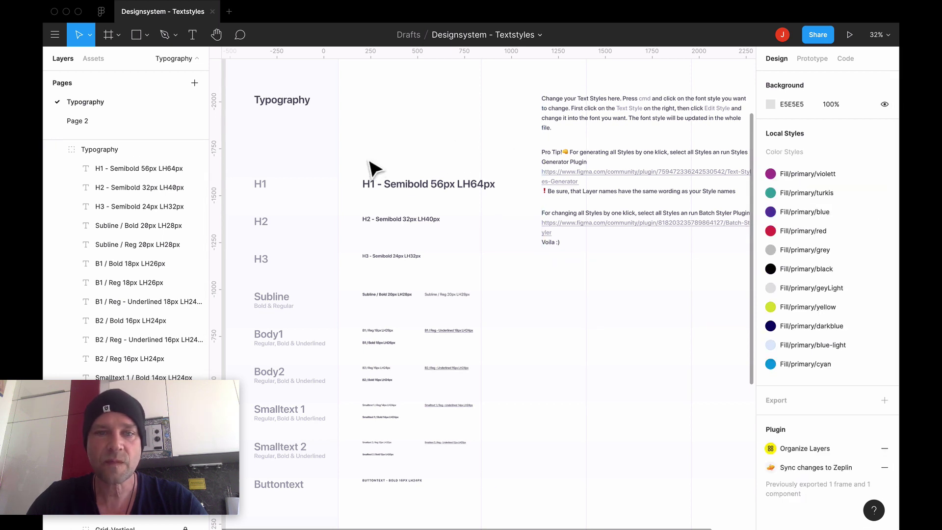
# Select the H1 heading to inspect its SF Pro Display Semibold 56, 64 line height settings.
pyautogui.scroll(1, 404, 172)
pyautogui.scroll(1, 404, 172)
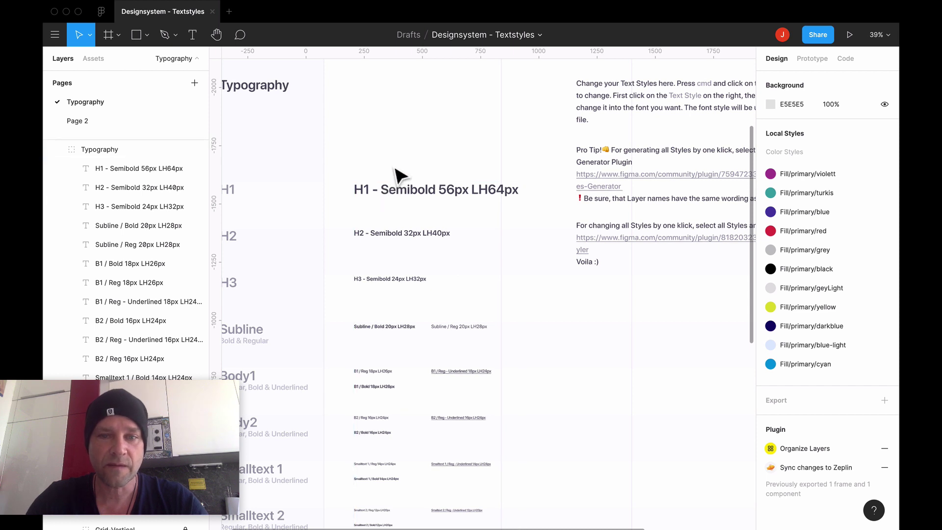
pyautogui.hscroll(2, 422, 176)
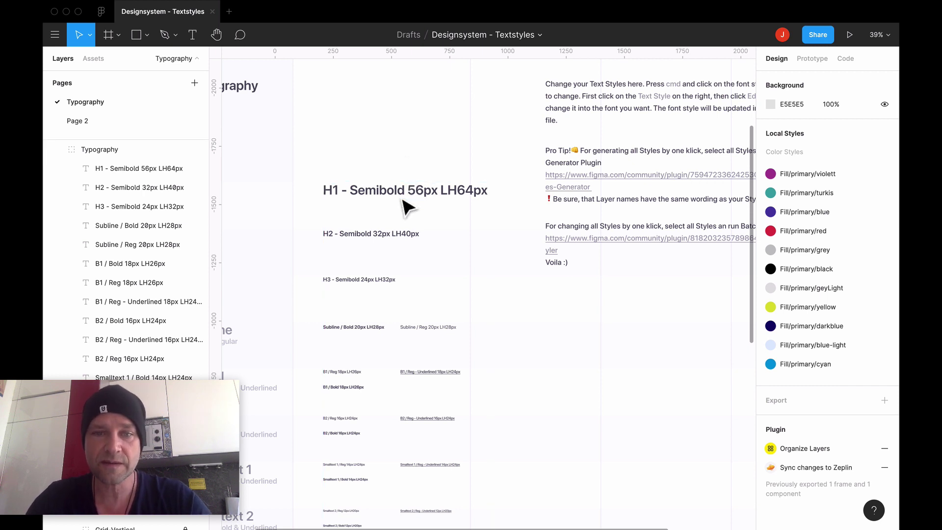
pyautogui.scroll(-2, 422, 182)
pyautogui.hscroll(-1, 422, 182)
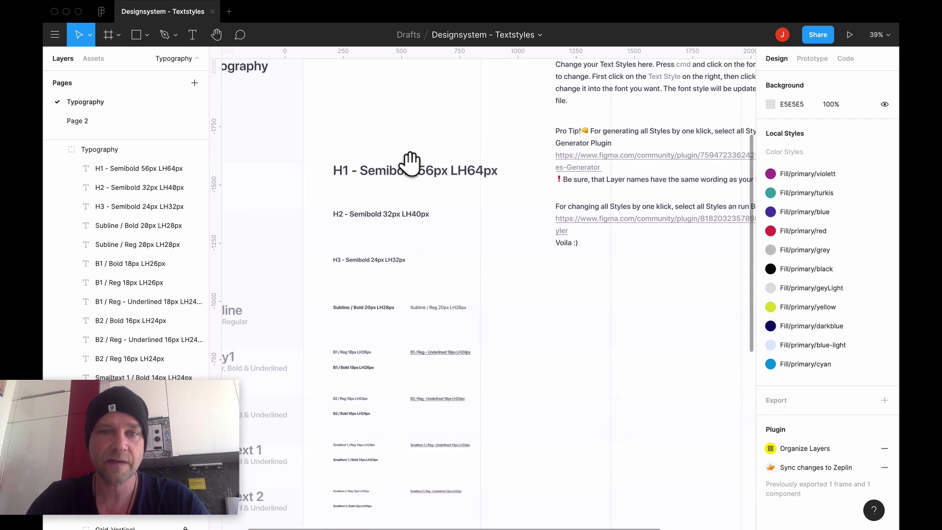
pyautogui.scroll(-2, 404, 227)
pyautogui.hscroll(-1, 404, 228)
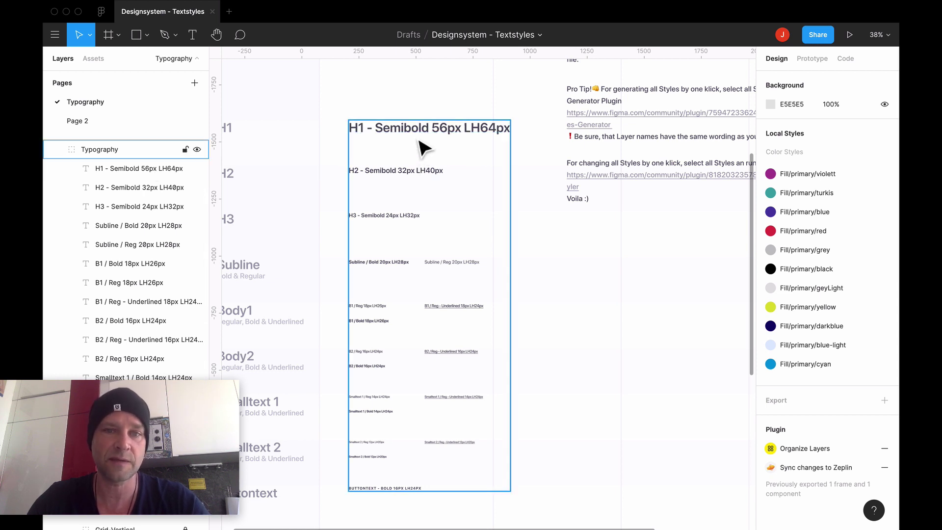
pyautogui.moveTo(415, 116); pyautogui.dragTo(414, 137)
pyautogui.click(411, 152)
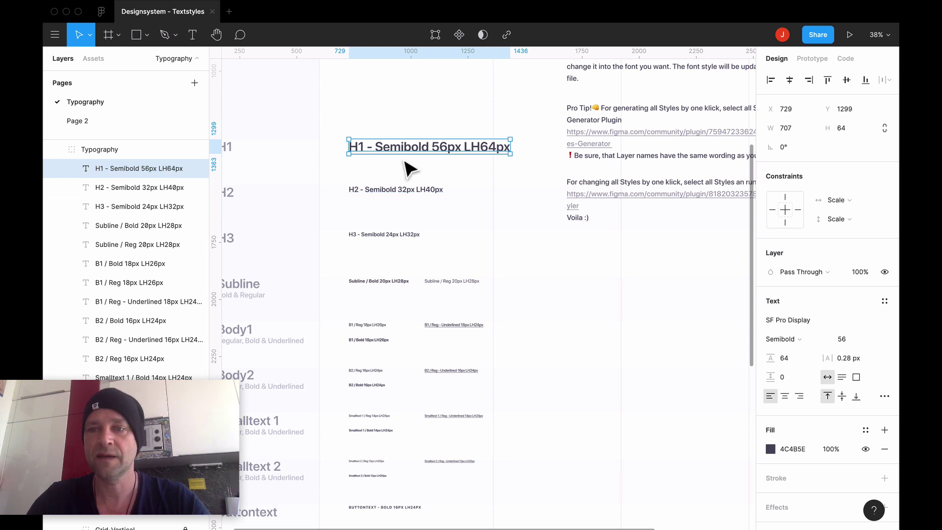
# Recreate the H1 text style from the SF Pro Display Semibold 56 heading.
pyautogui.click(421, 126)
pyautogui.moveTo(421, 126); pyautogui.dragTo(419, 135)
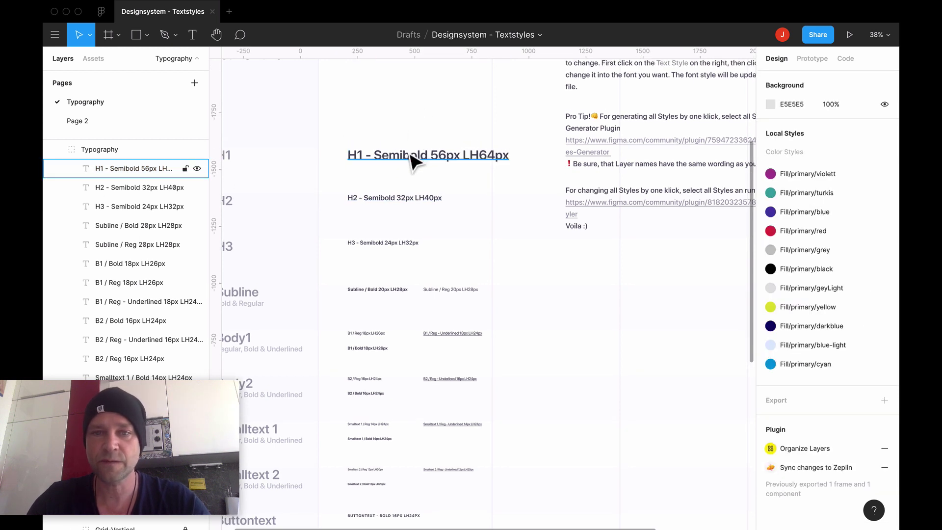
pyautogui.click(415, 156)
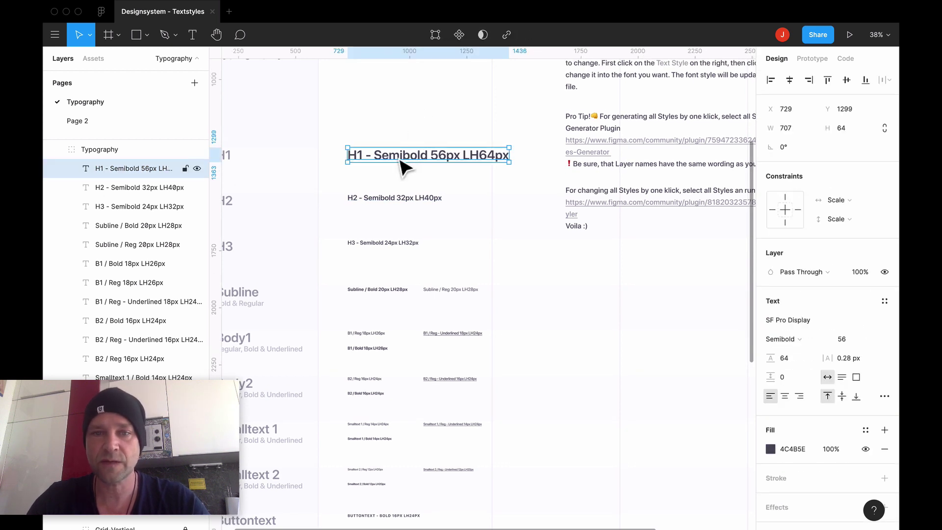
pyautogui.click(881, 302)
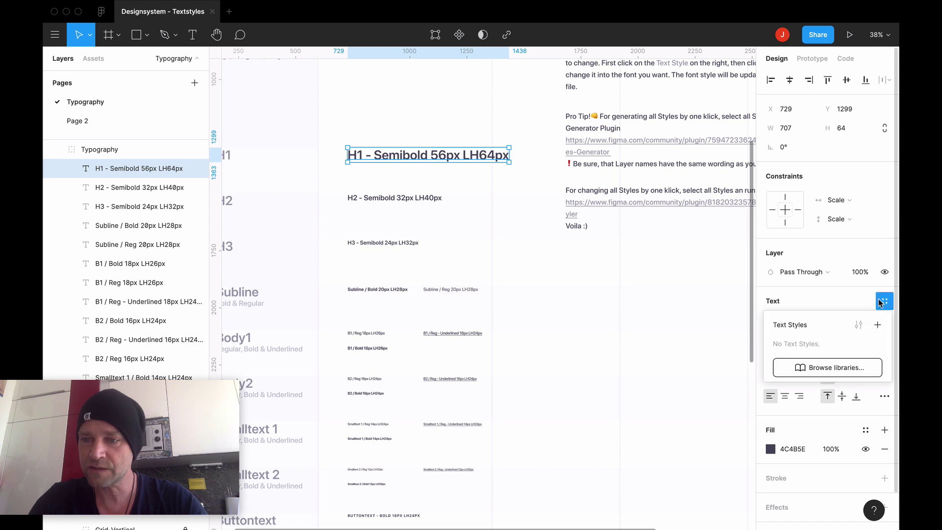
pyautogui.click(877, 325)
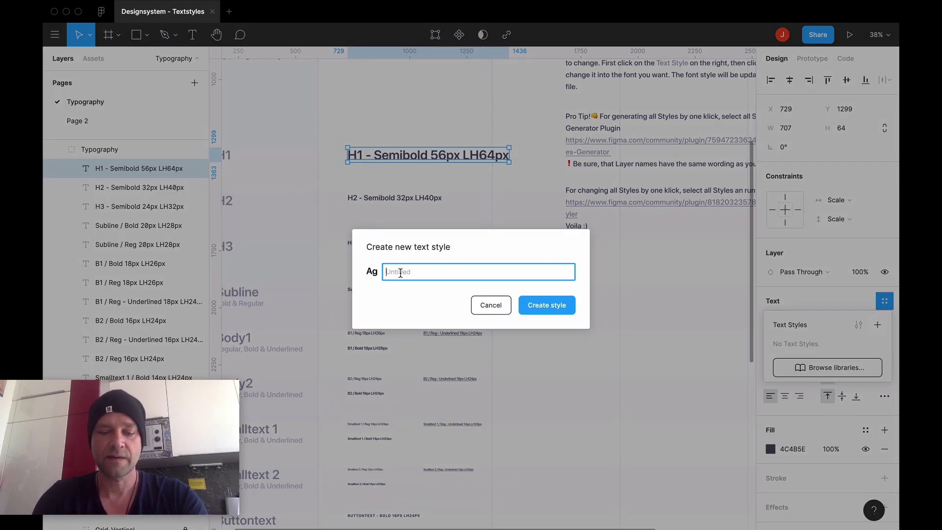
pyautogui.write('H1')
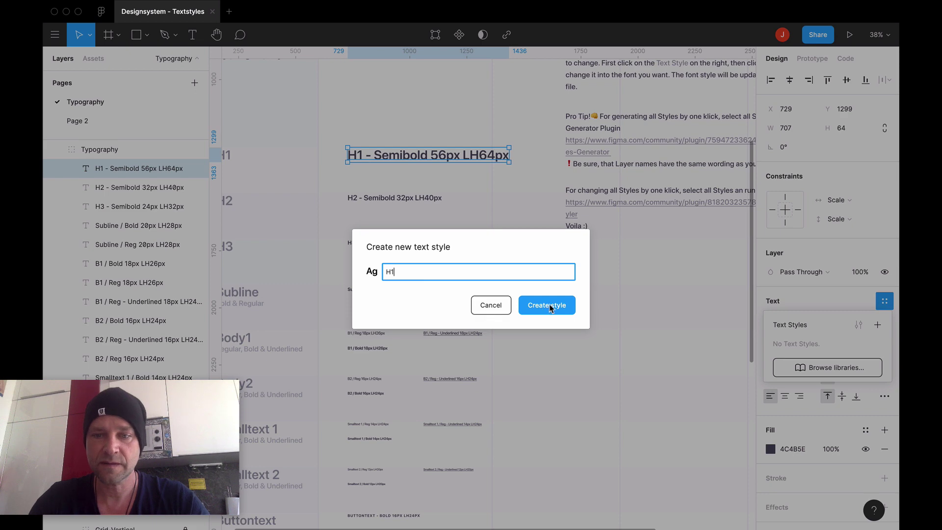
pyautogui.click(547, 305)
# Place an empty text layer, open the H1 style's editor, then discard the empty text.
pyautogui.click(446, 120)
pyautogui.moveTo(446, 119); pyautogui.dragTo(443, 227)
pyautogui.press('t')
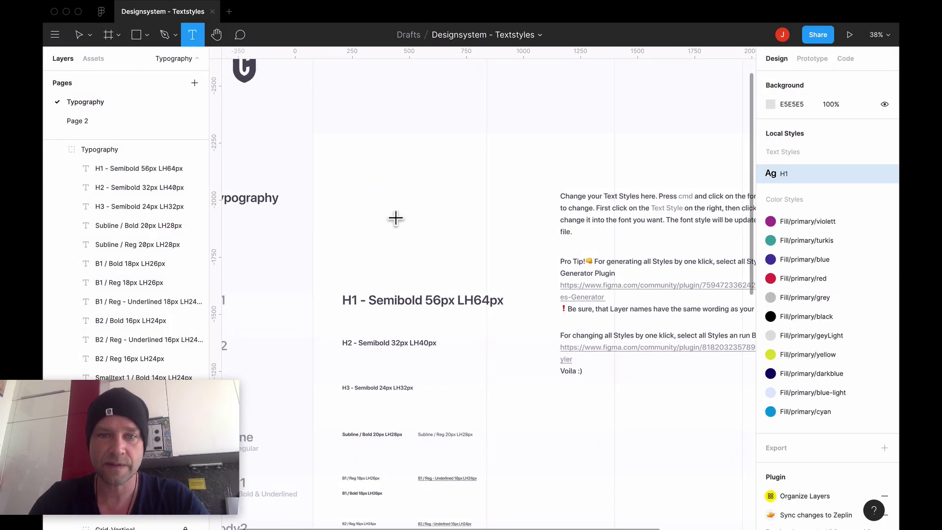
pyautogui.click(396, 217)
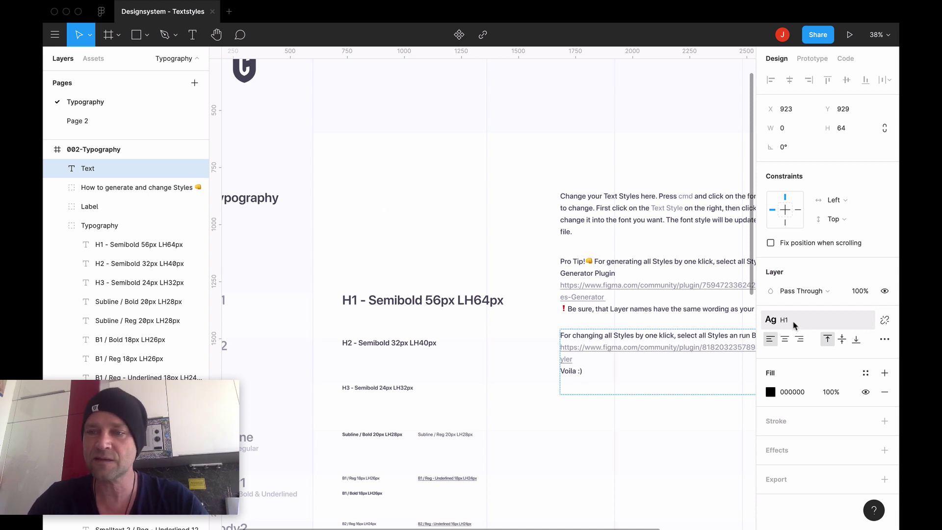
pyautogui.click(794, 323)
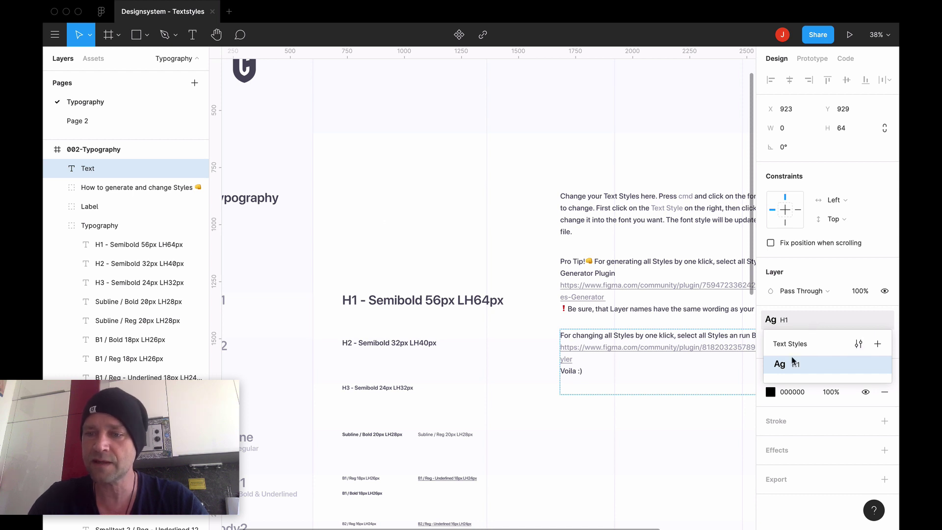
pyautogui.click(859, 345)
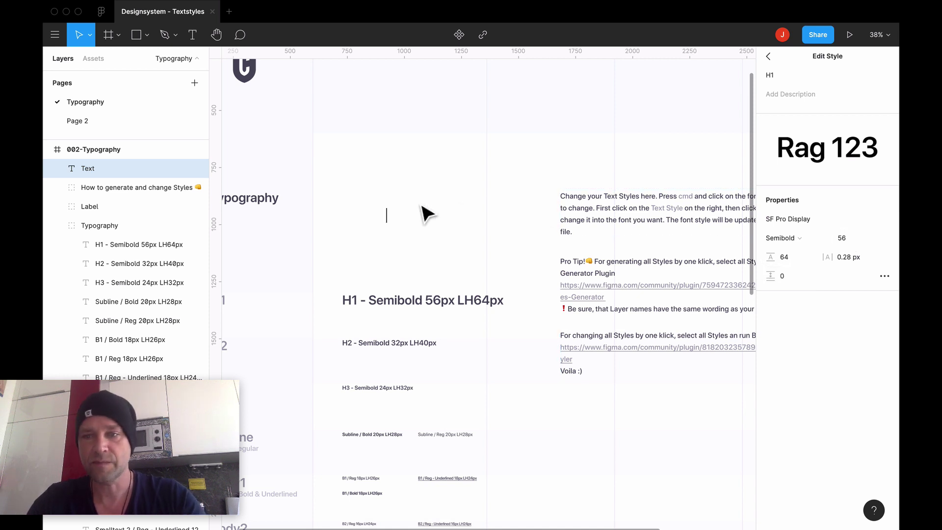
pyautogui.click(412, 223)
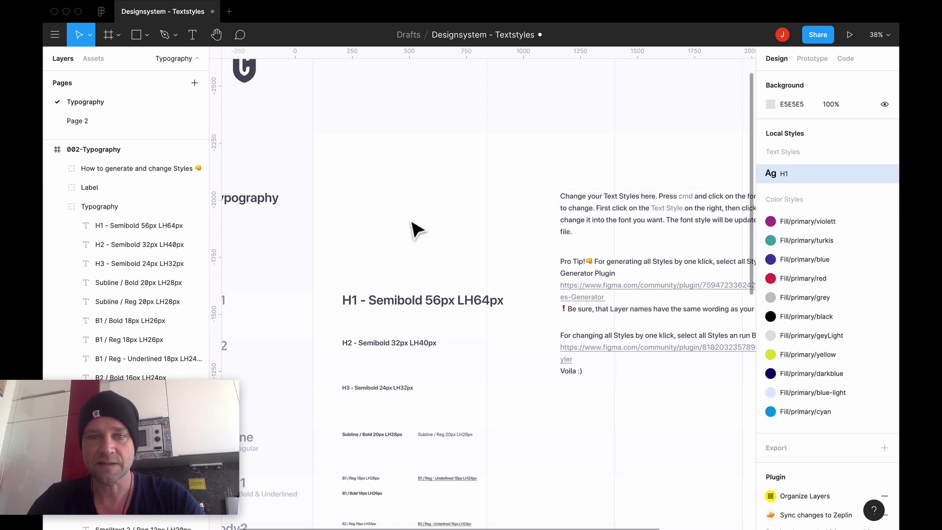
# Delete the H1 text style and select the Typography frame.
pyautogui.rightClick(821, 177)
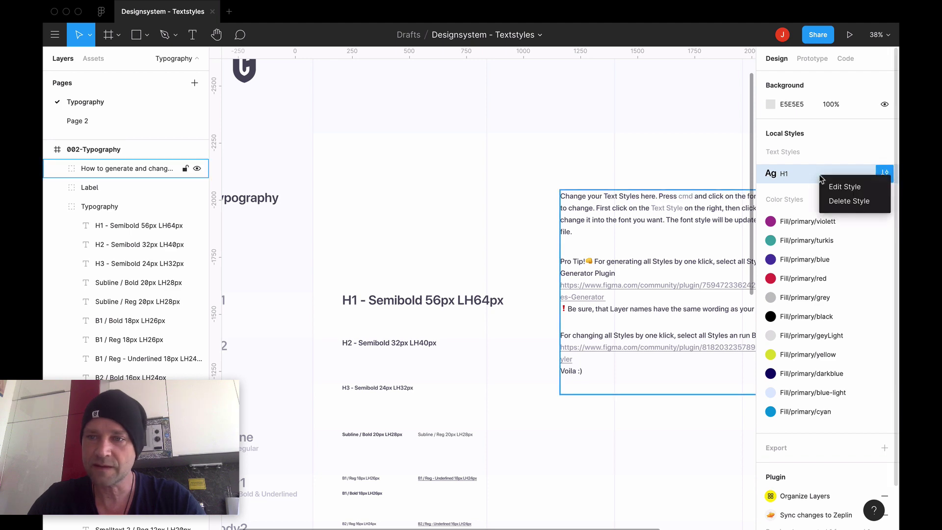
pyautogui.click(842, 206)
pyautogui.moveTo(396, 229); pyautogui.dragTo(412, 123)
pyautogui.click(390, 181)
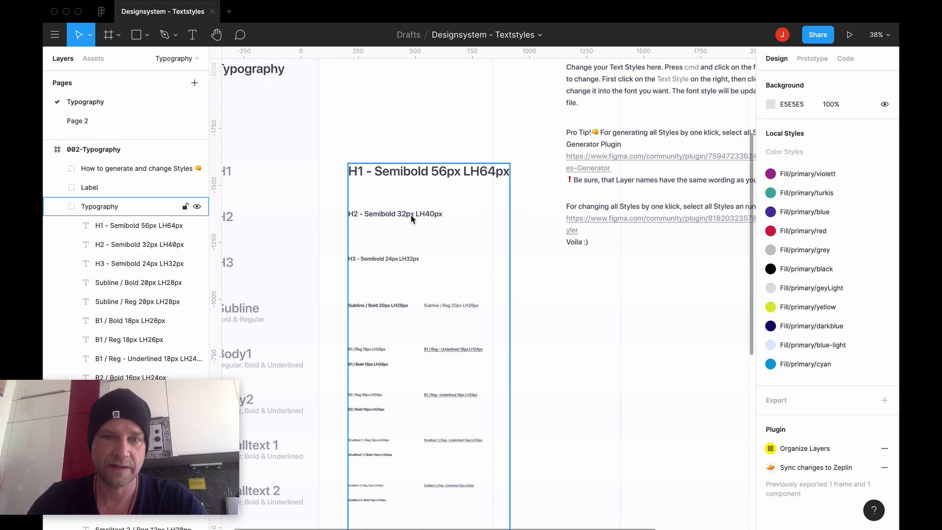
# Reselect the H1 heading, confirming it's unstyled SF Pro Display Semibold 56 with 64 line height.
pyautogui.scroll(-2, 412, 220)
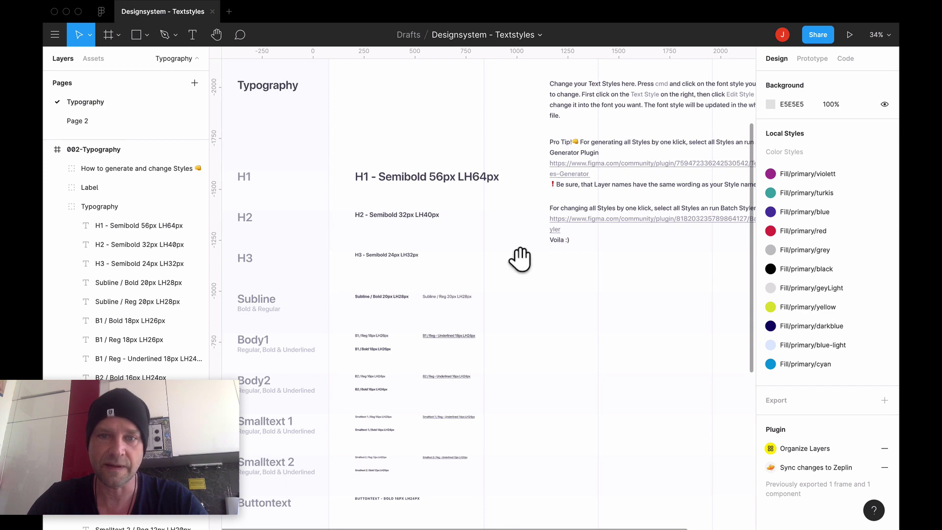
pyautogui.scroll(-1, 520, 258)
pyautogui.scroll(2, 342, 217)
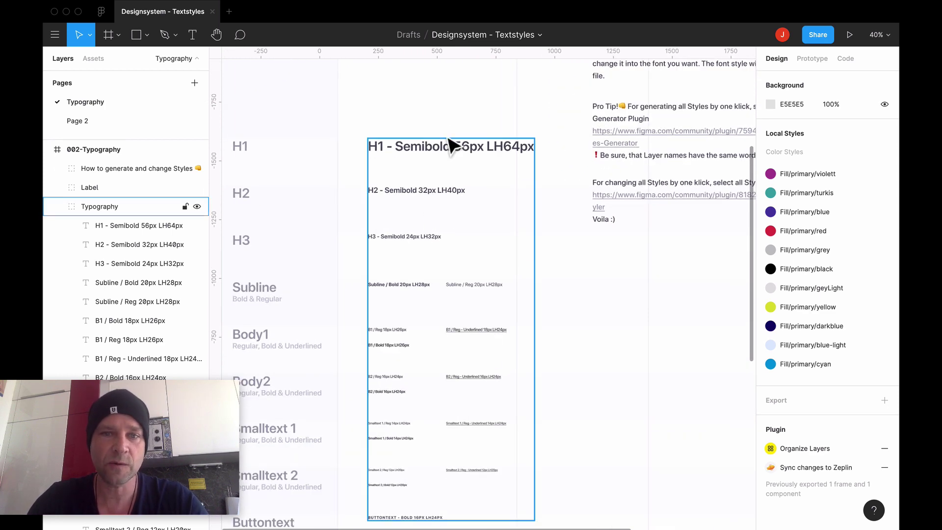
pyautogui.scroll(1, 451, 146)
pyautogui.keyDown('super'); pyautogui.click(432, 179); pyautogui.keyUp('super')
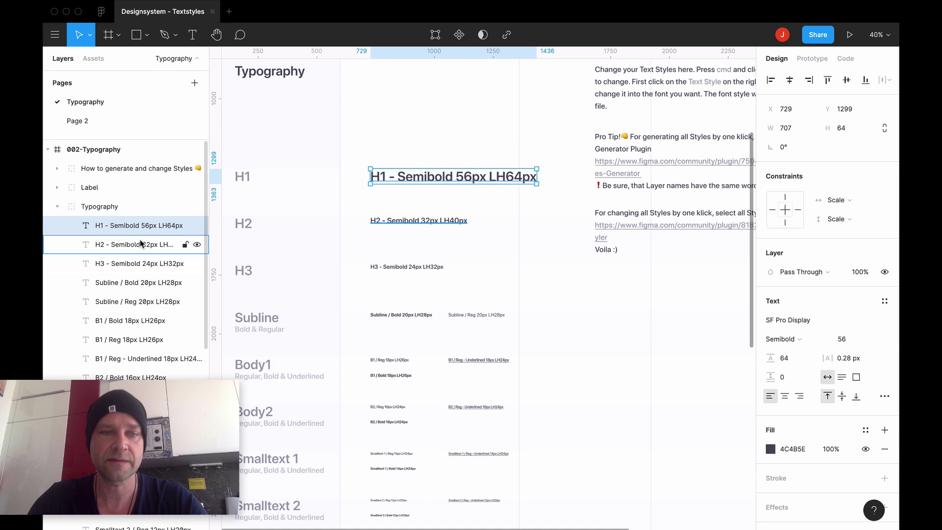
pyautogui.press('Escape')
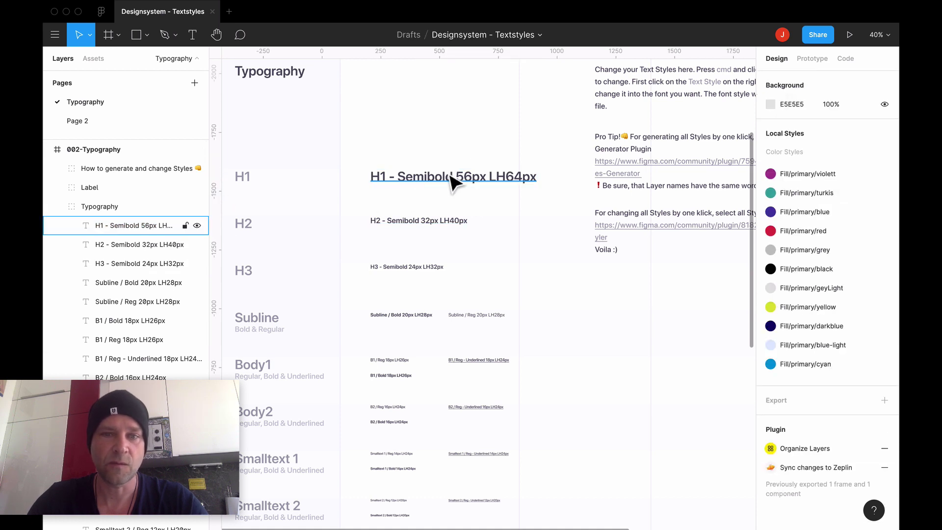
pyautogui.keyDown('super'); pyautogui.click(450, 180); pyautogui.keyUp('super')
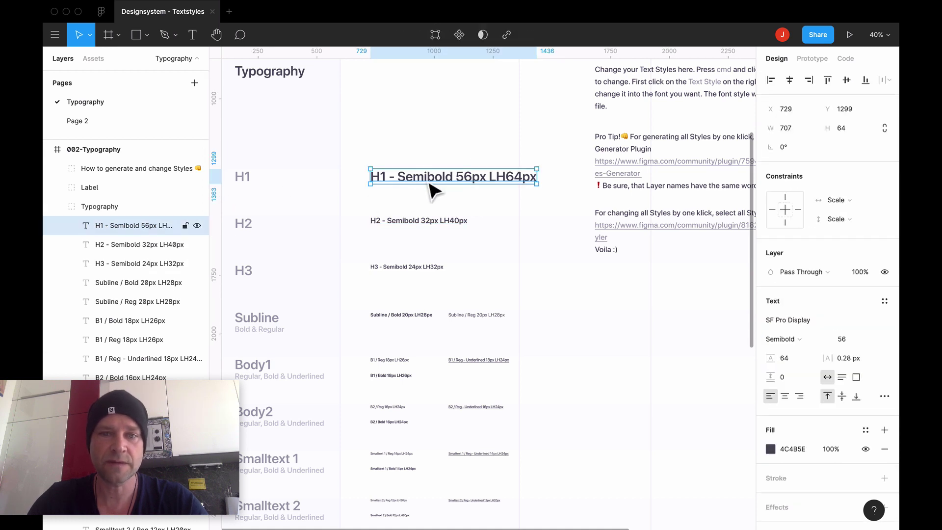
pyautogui.doubleClick(154, 226)
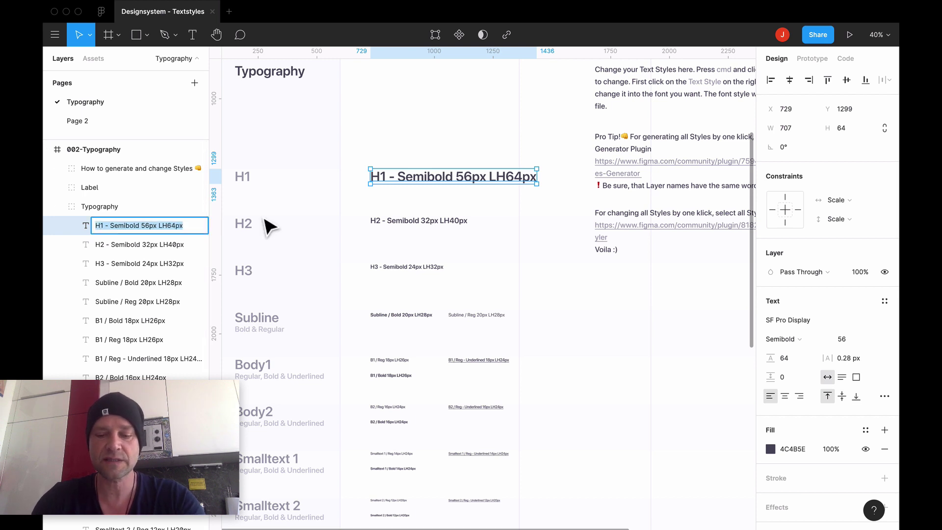
pyautogui.write('H1')
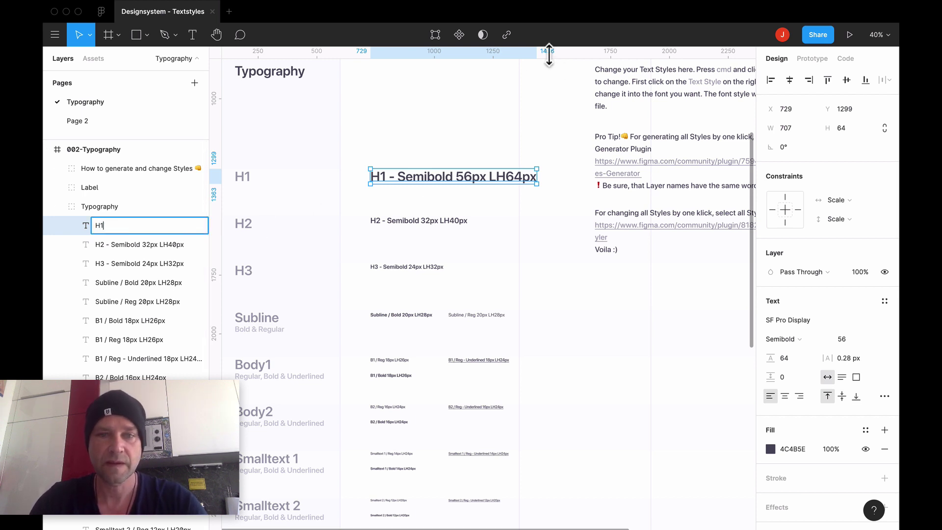
pyautogui.click(451, 153)
pyautogui.click(399, 186)
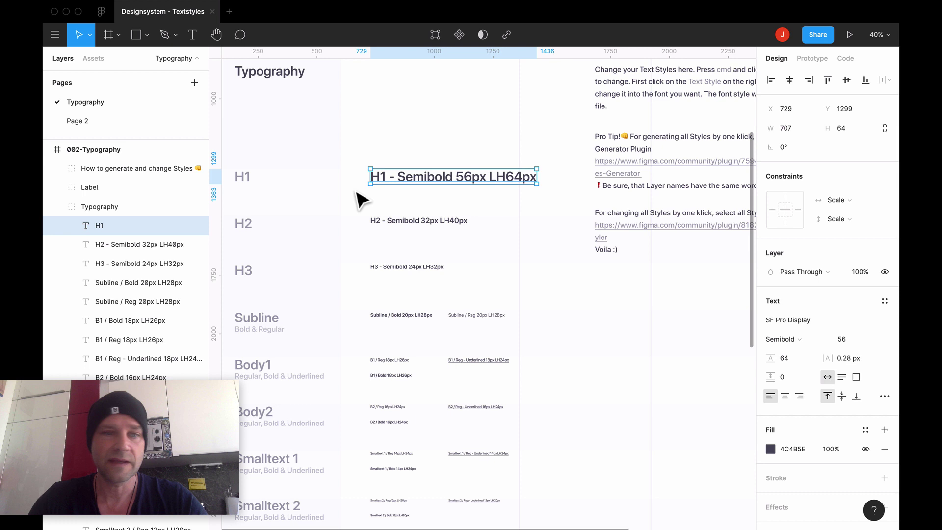
pyautogui.doubleClick(108, 231)
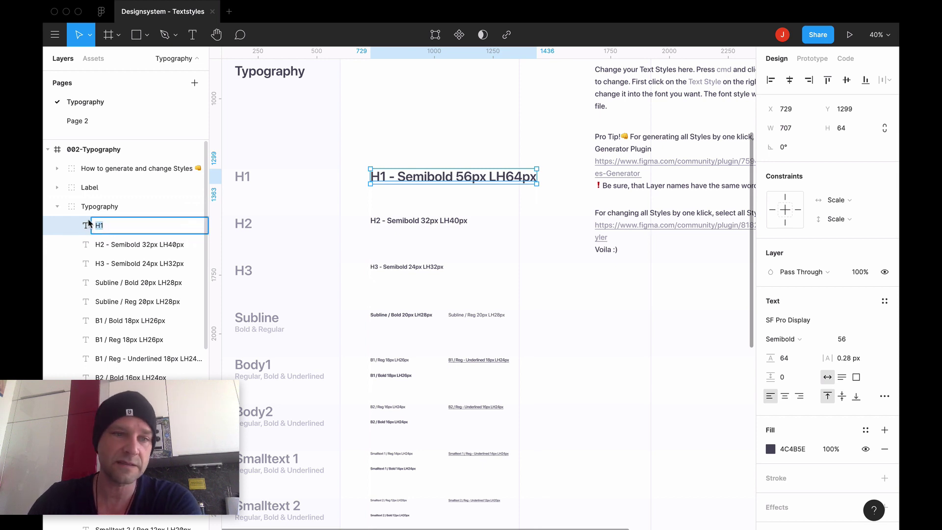
pyautogui.press('BackSpace')
pyautogui.press('Return')
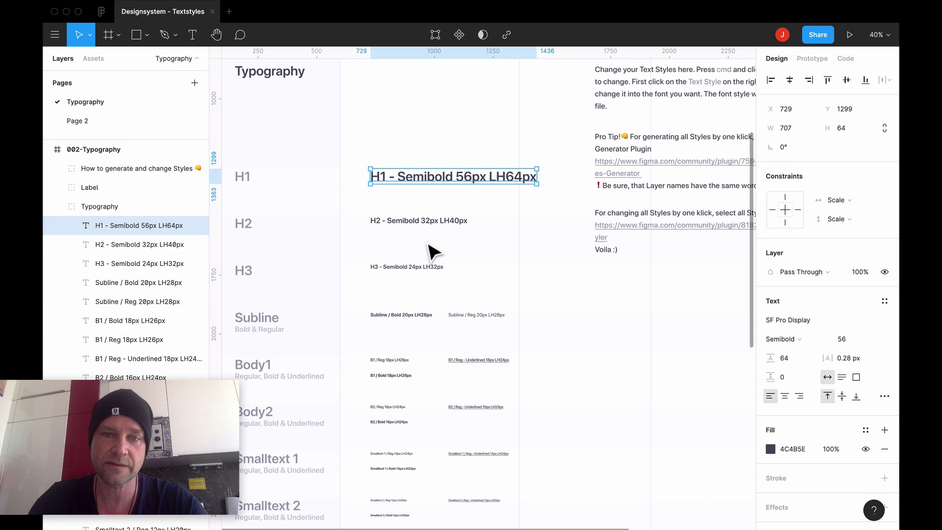
# Select the Typography group and run Text Styles Generator, found via 'textly', creating 18 styles.
pyautogui.scroll(-2, 431, 252)
pyautogui.moveTo(366, 103); pyautogui.dragTo(526, 462)
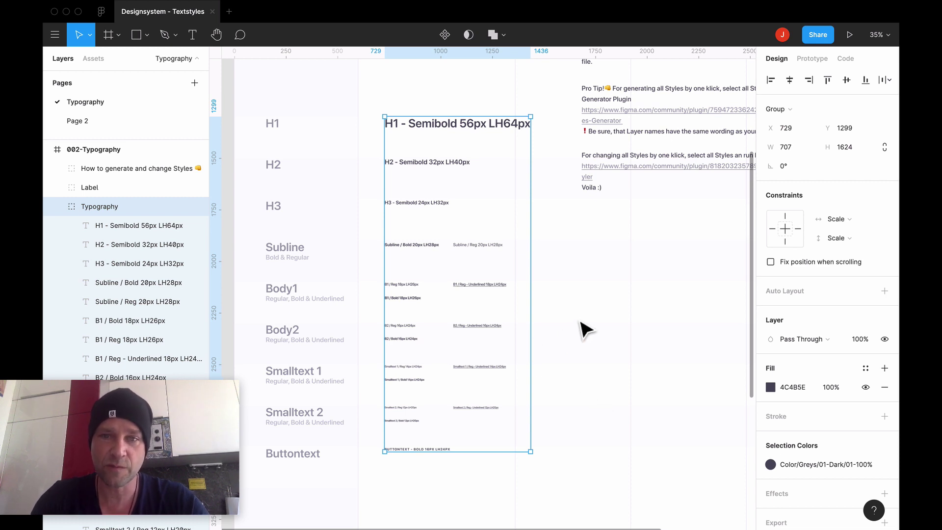
pyautogui.press('super+comma')
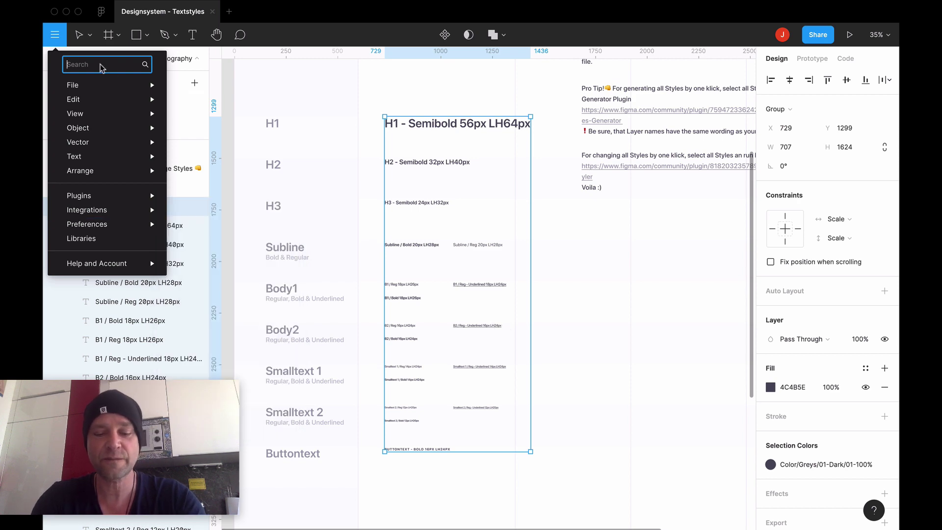
pyautogui.write('textly')
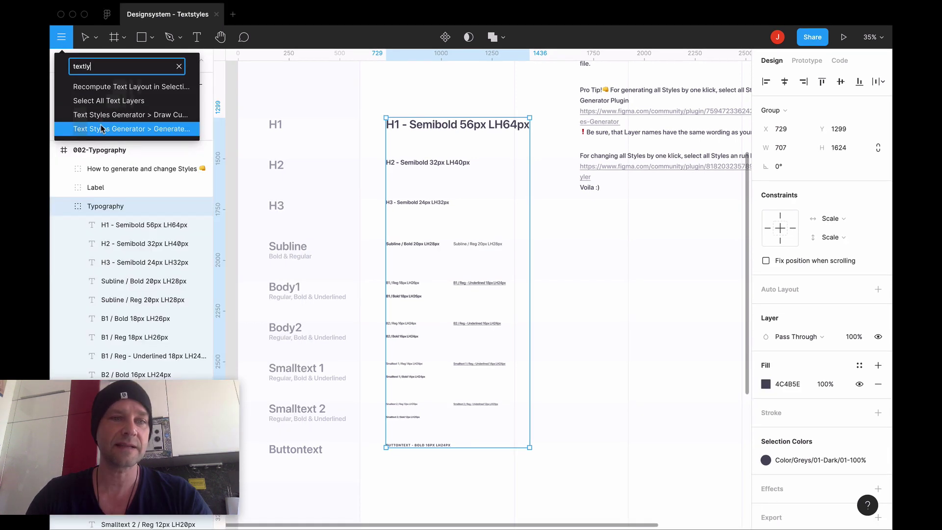
pyautogui.click(118, 131)
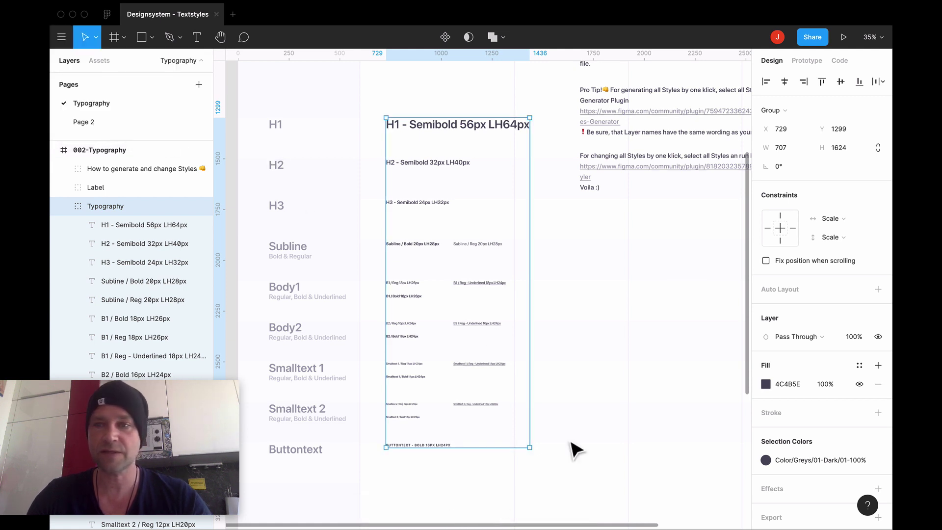
# Review the generated Local Styles, BUTTONTEXT - Bold 16px through H1 56px LH64px, and reopen menu search.
pyautogui.click(588, 279)
pyautogui.scroll(1, 614, 255)
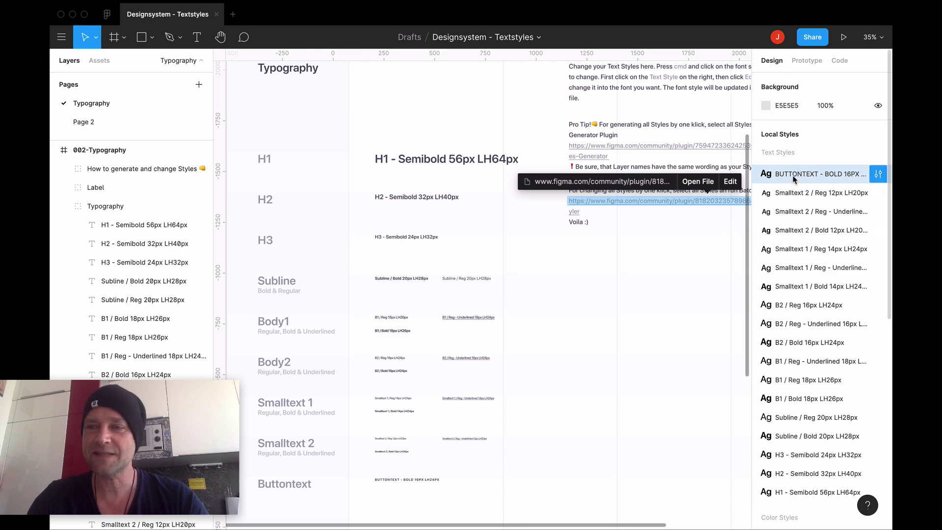
pyautogui.click(557, 316)
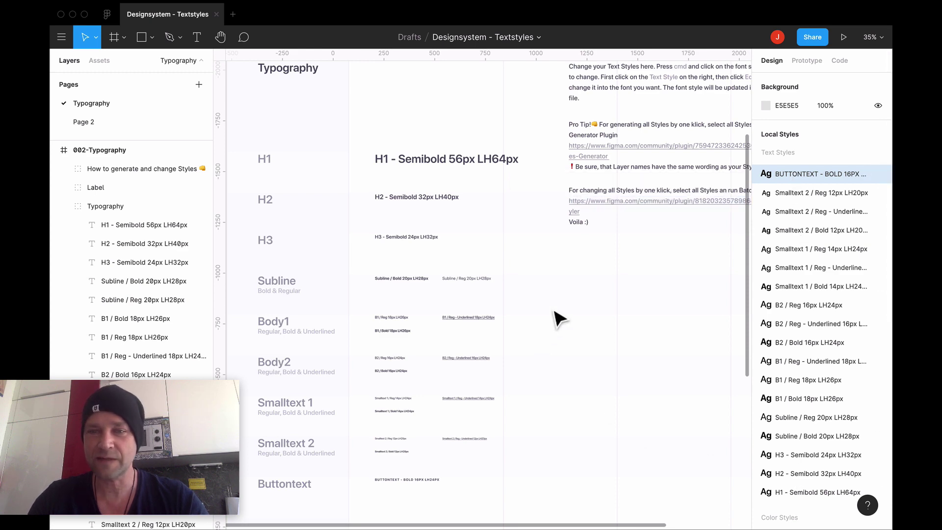
pyautogui.scroll(-3, 558, 315)
pyautogui.moveTo(558, 315); pyautogui.dragTo(521, 312)
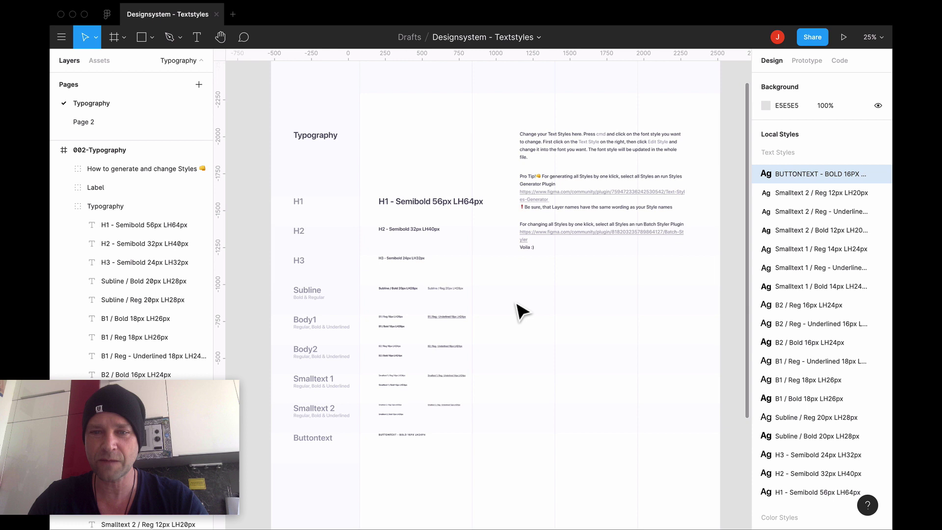
pyautogui.scroll(1, 521, 311)
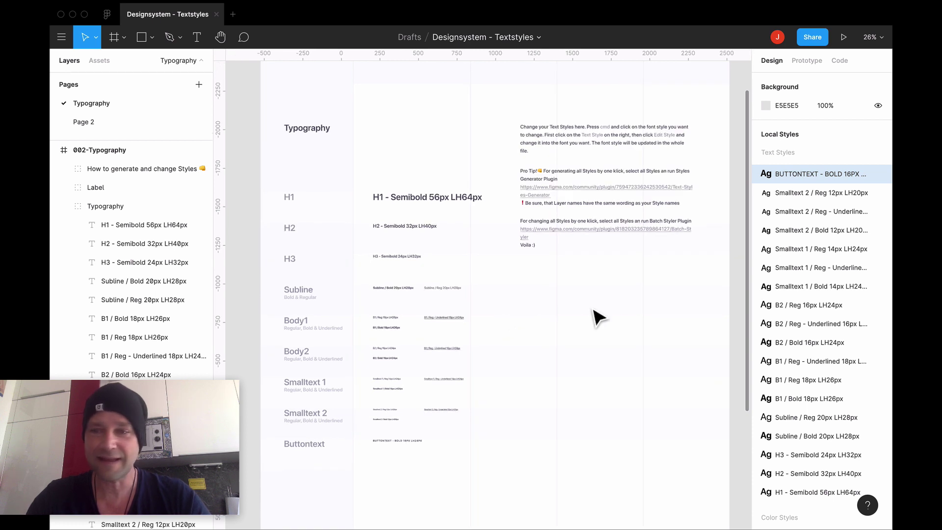
pyautogui.moveTo(578, 311); pyautogui.dragTo(551, 311)
pyautogui.scroll(-1, 818, 366)
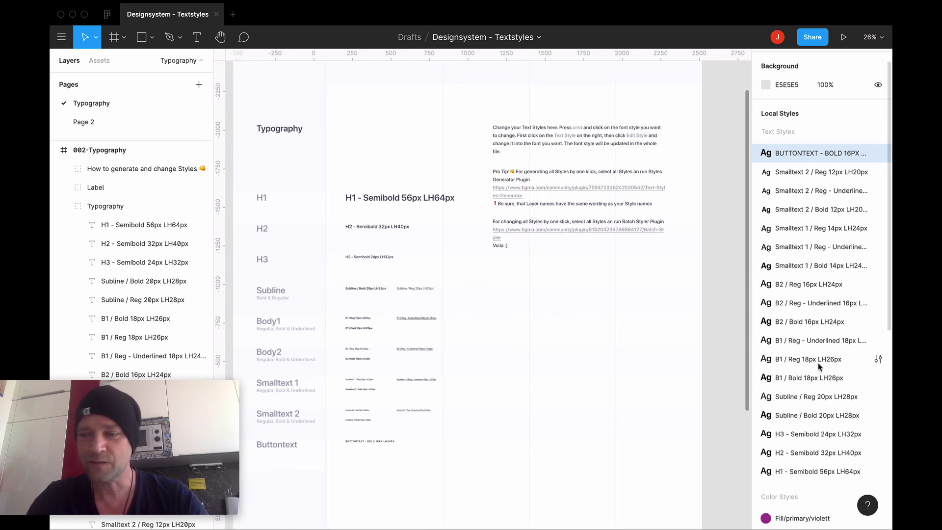
pyautogui.scroll(1, 818, 366)
pyautogui.scroll(-1, 522, 273)
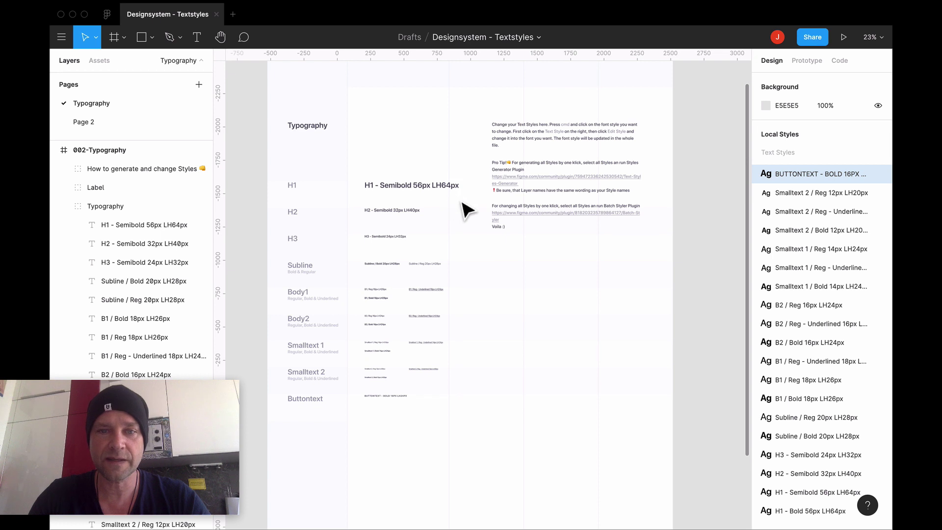
pyautogui.scroll(-1, 501, 253)
pyautogui.click(62, 37)
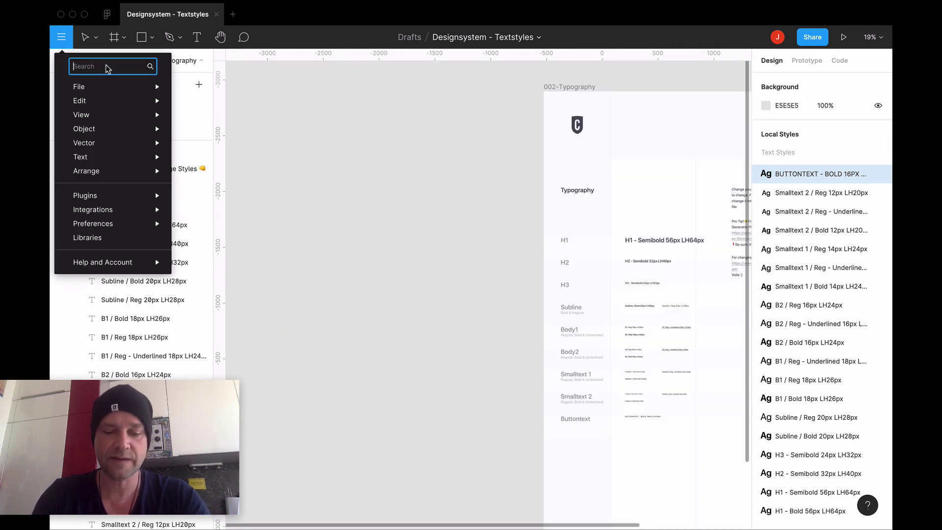
# Draw a sample sheet of all text styles with the Text Styles Generator plugin.
pyautogui.write('te')
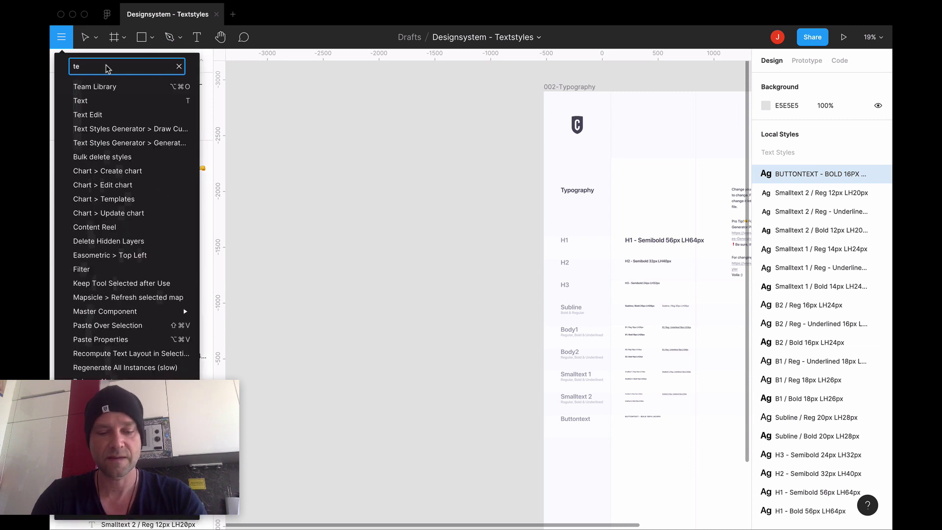
pyautogui.write('xt')
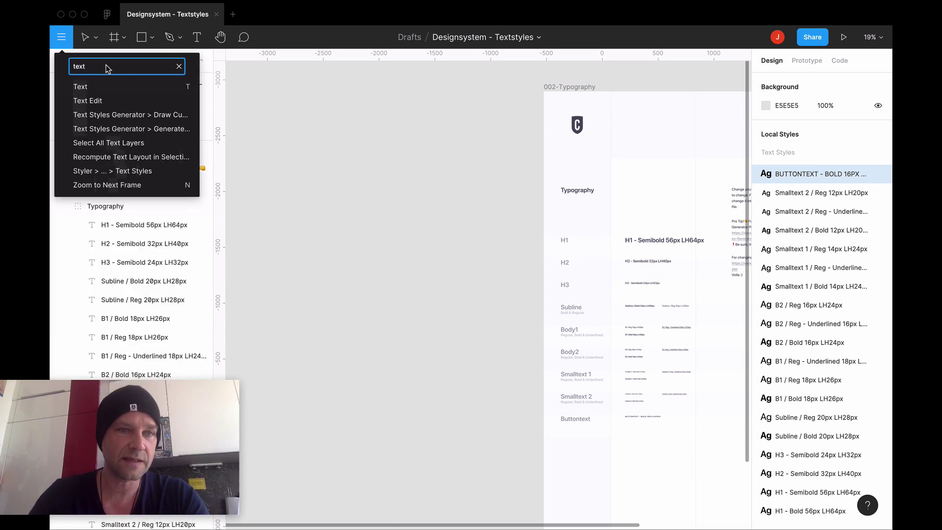
pyautogui.click(157, 114)
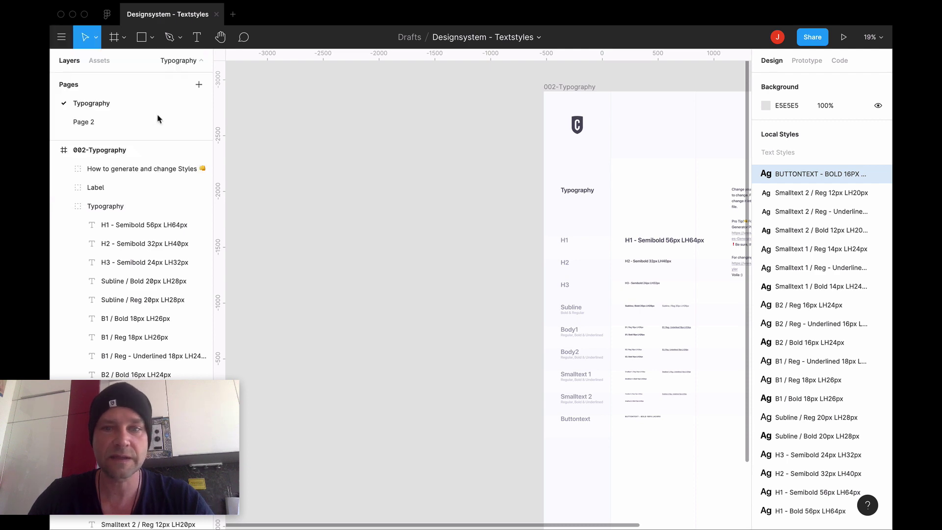
pyautogui.scroll(2, 490, 289)
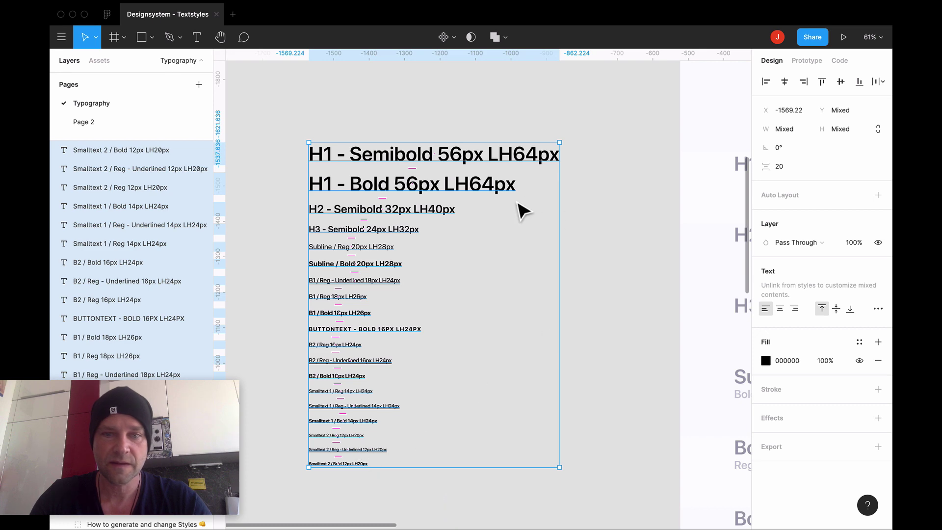
pyautogui.scroll(-3, 522, 210)
# Marquee-select the drawn stack of style sample texts and delete it.
pyautogui.click(488, 142)
pyautogui.scroll(-3, 475, 170)
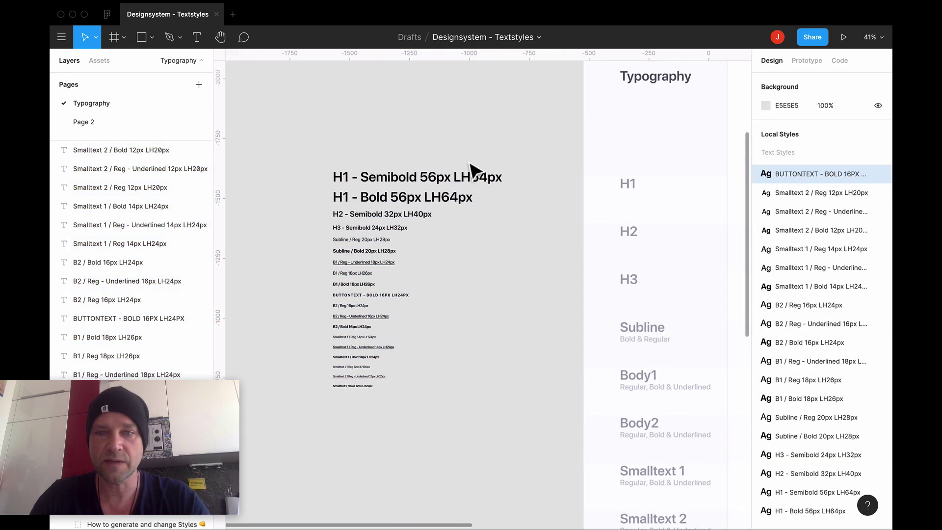
pyautogui.hscroll(2, 450, 158)
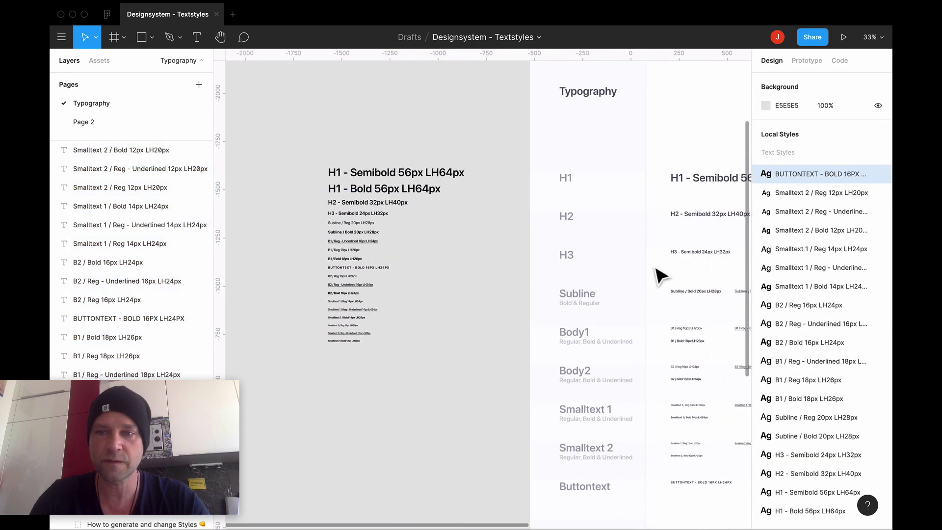
pyautogui.scroll(-2, 490, 235)
pyautogui.hscroll(3, 490, 235)
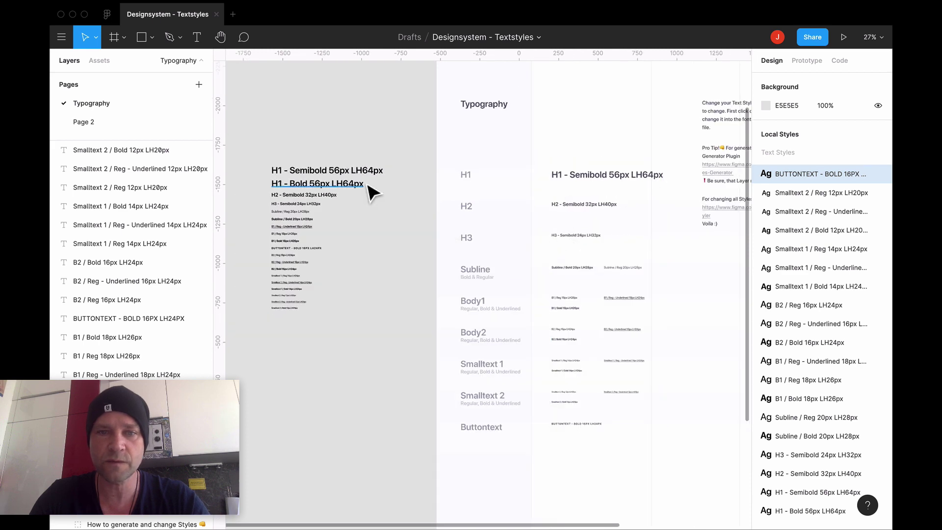
pyautogui.hscroll(-3, 426, 185)
pyautogui.moveTo(339, 140); pyautogui.dragTo(461, 334)
pyautogui.press('Delete')
pyautogui.hscroll(5, 305, 223)
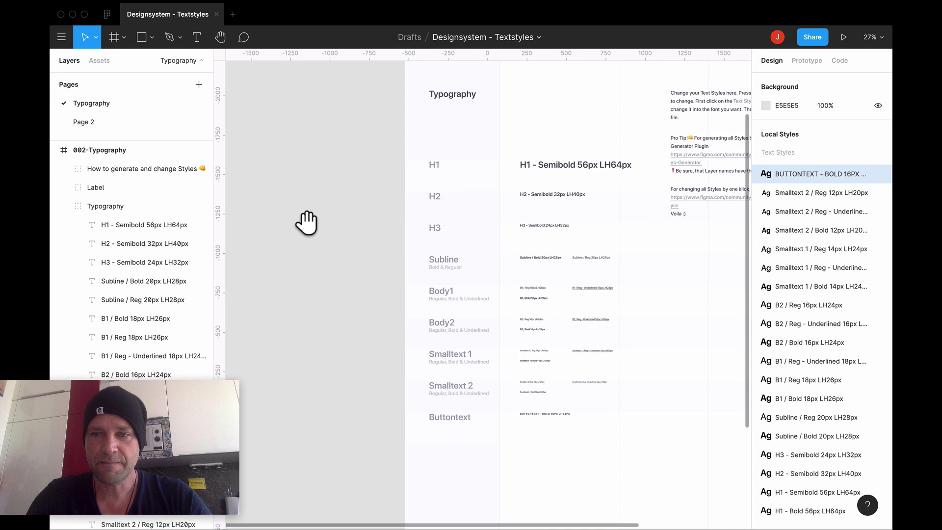
pyautogui.hscroll(2, 569, 294)
pyautogui.scroll(-1, 579, 274)
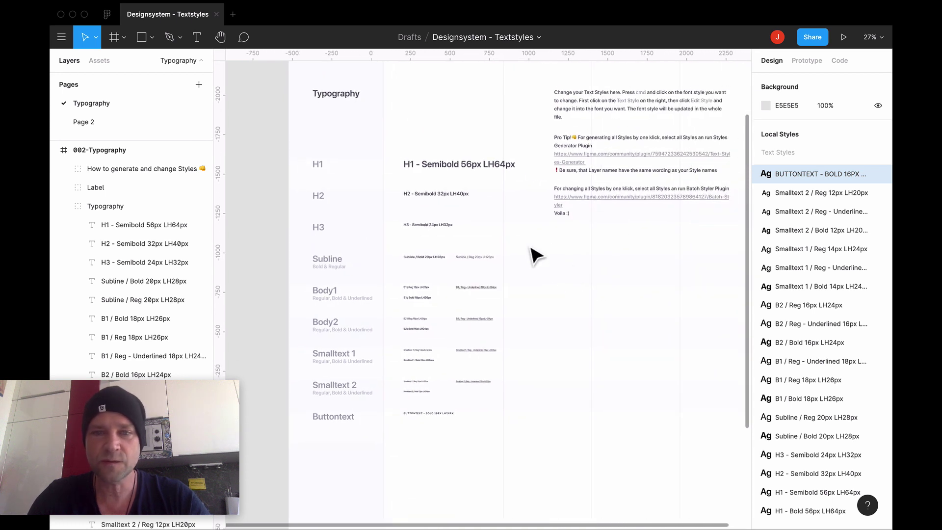
pyautogui.scroll(-3, 553, 265)
pyautogui.scroll(4, 557, 273)
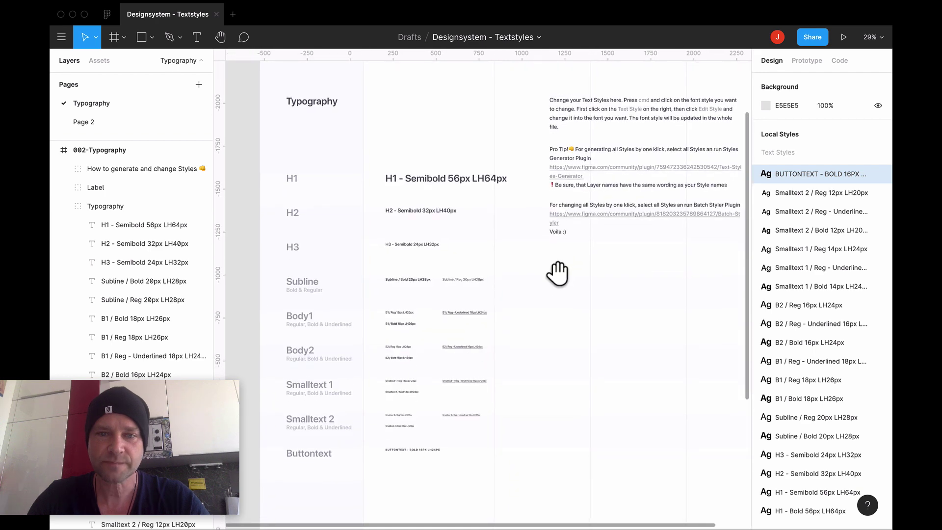
# Select the Typography group and launch Batch Styler from its right-click Plugins menu.
pyautogui.moveTo(374, 151); pyautogui.dragTo(511, 462)
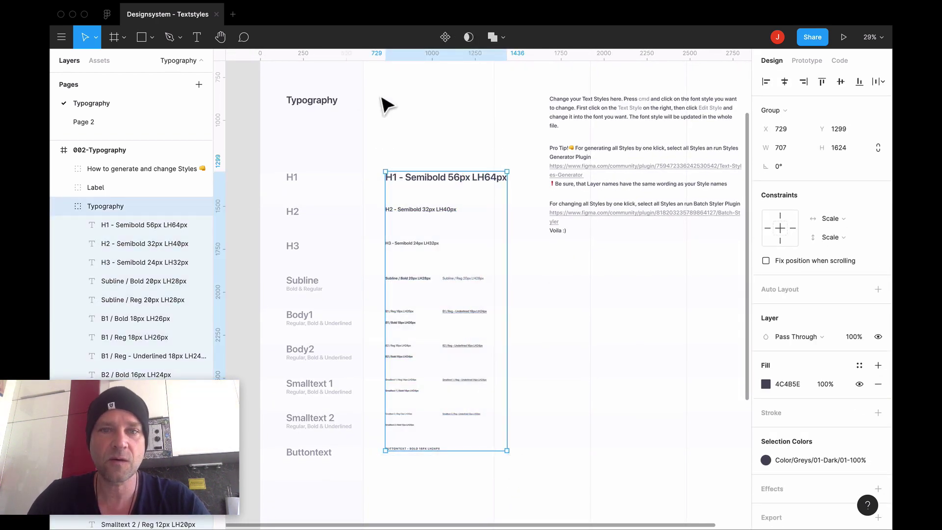
pyautogui.rightClick(451, 184)
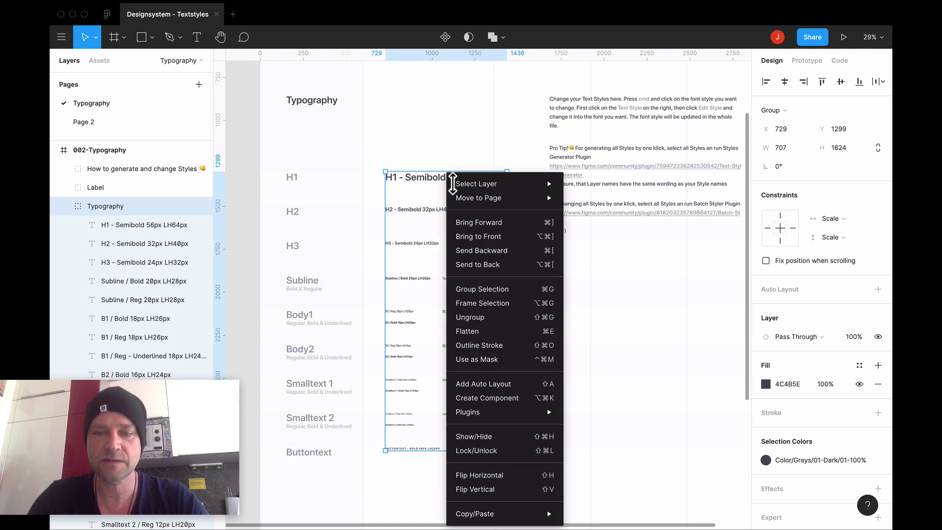
pyautogui.moveTo(508, 416)
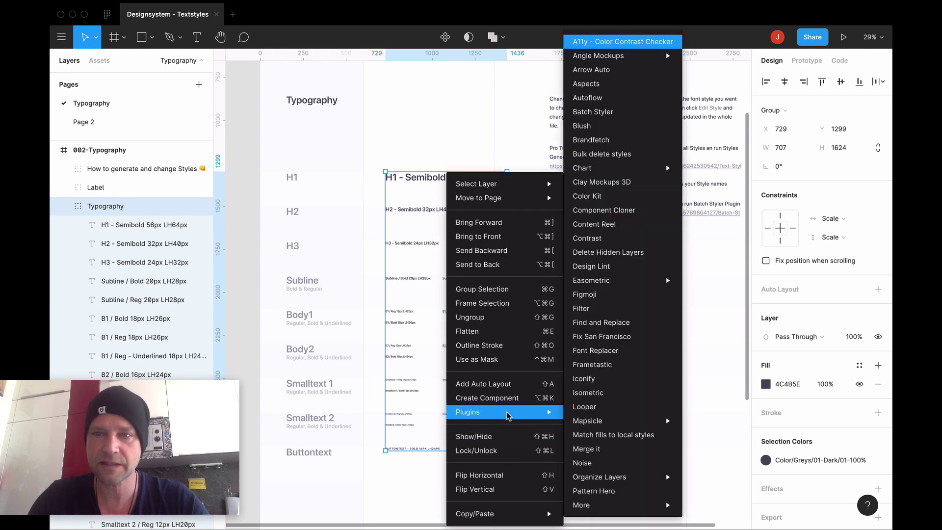
pyautogui.click(613, 119)
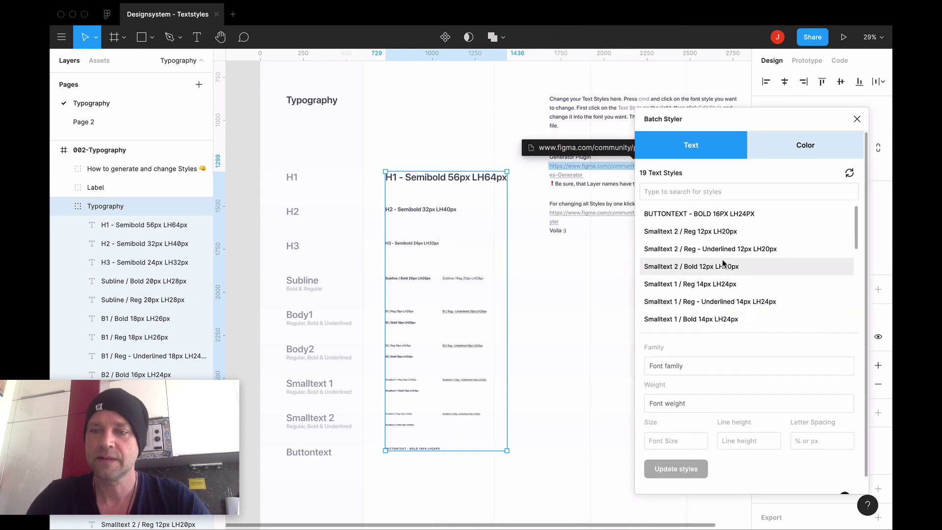
# Load all 19 text styles together in Batch Styler, showing SF Pro Display with mixed weights.
pyautogui.moveTo(652, 119); pyautogui.dragTo(606, 80)
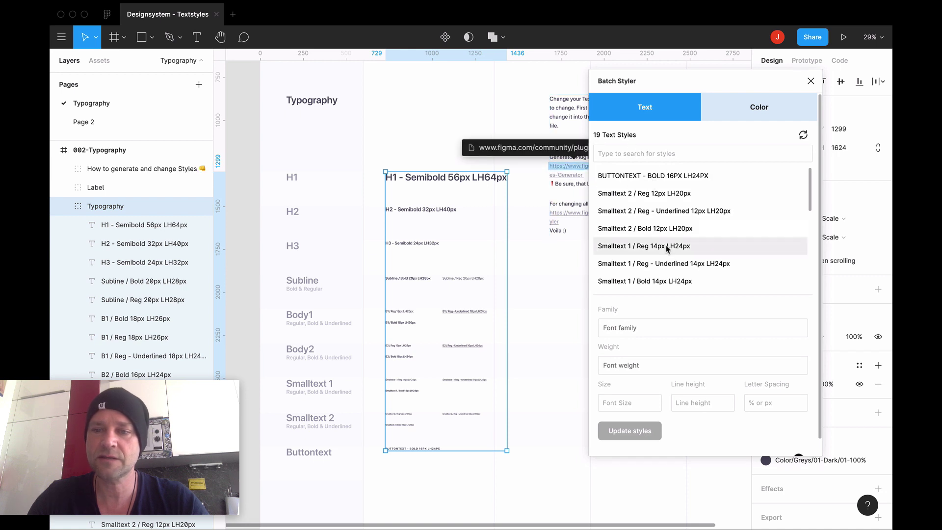
pyautogui.scroll(-6, 663, 246)
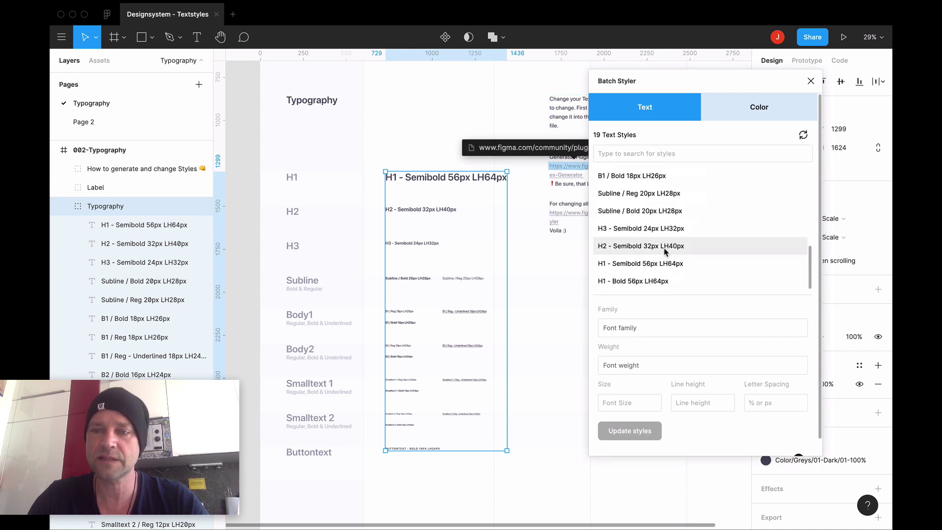
pyautogui.click(658, 280)
pyautogui.scroll(5, 658, 246)
pyautogui.scroll(2, 658, 215)
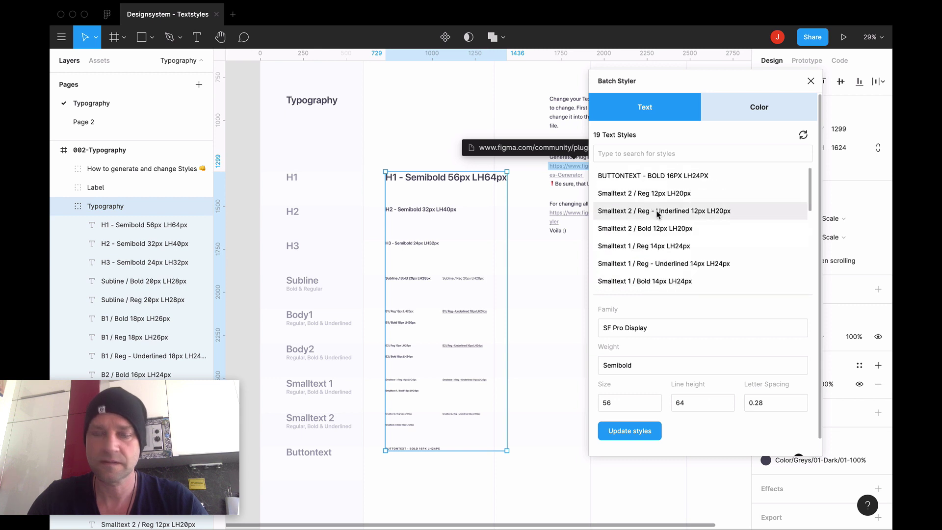
pyautogui.press('super+a')
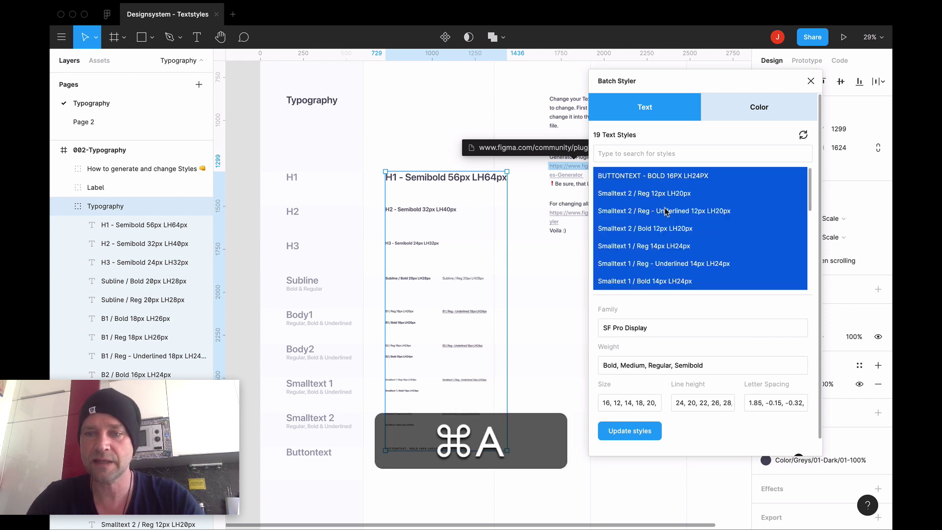
# Replace the SF Pro Display family with Roboto Slab for all 19 text styles.
pyautogui.click(665, 327)
pyautogui.moveTo(661, 328); pyautogui.dragTo(601, 328)
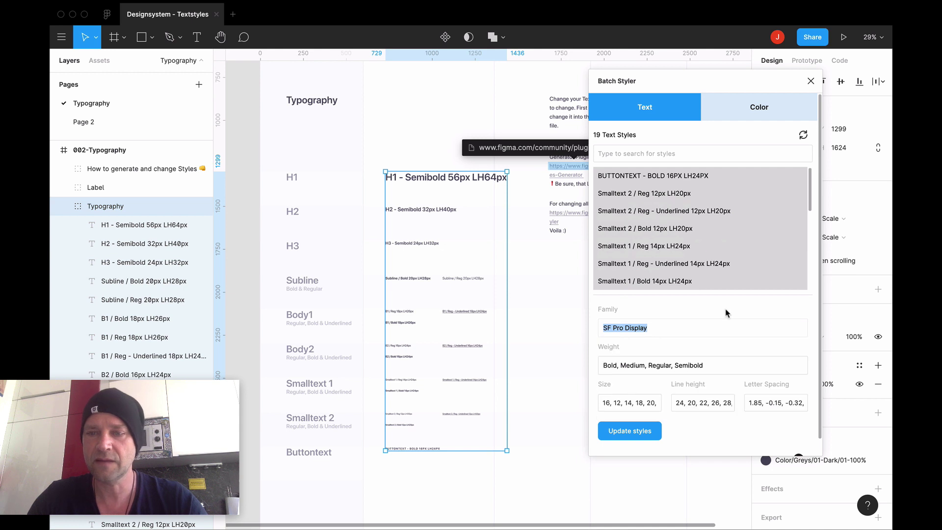
pyautogui.write('Robo')
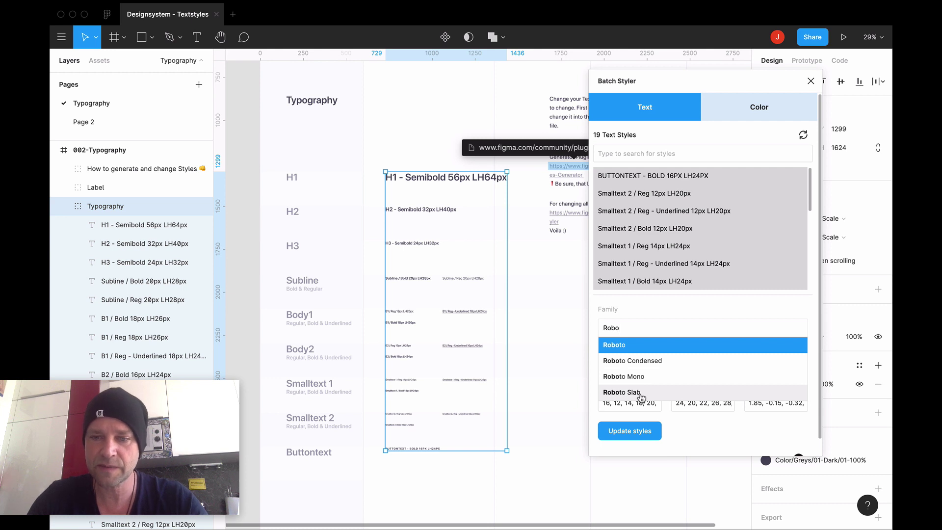
pyautogui.click(622, 392)
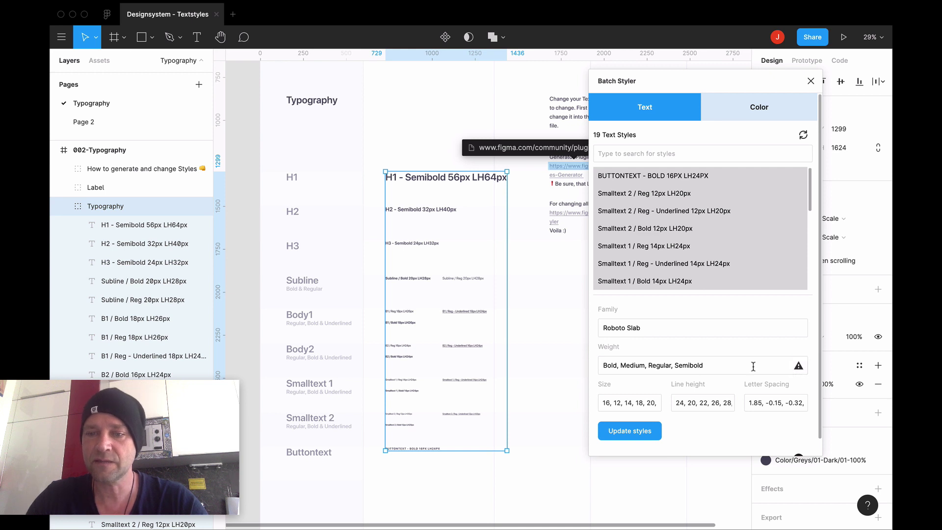
# Map the missing weights, Semibold to Bold and Medium to Regular, and save.
pyautogui.click(797, 368)
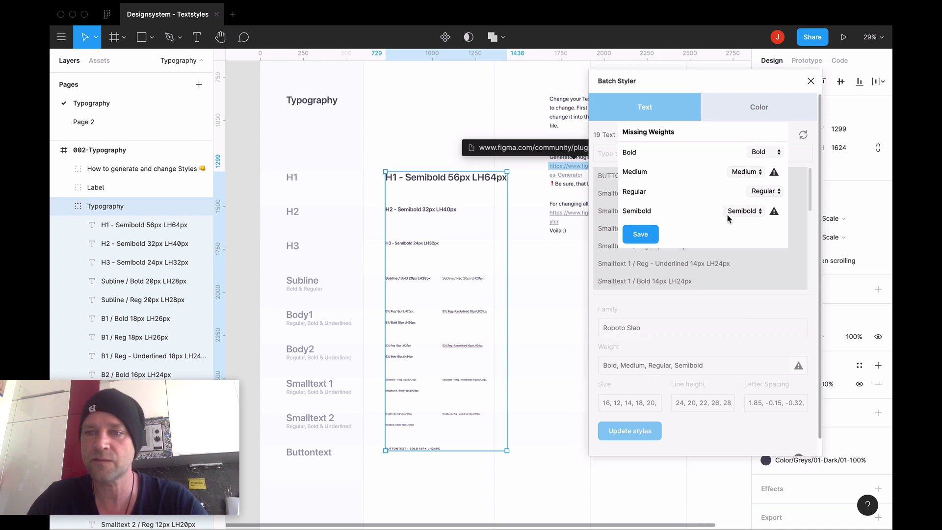
pyautogui.click(759, 212)
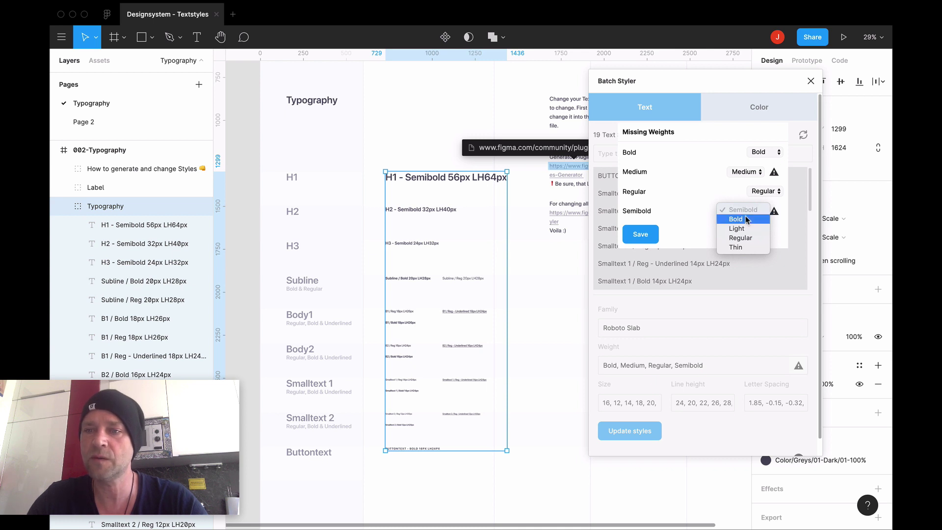
pyautogui.click(746, 219)
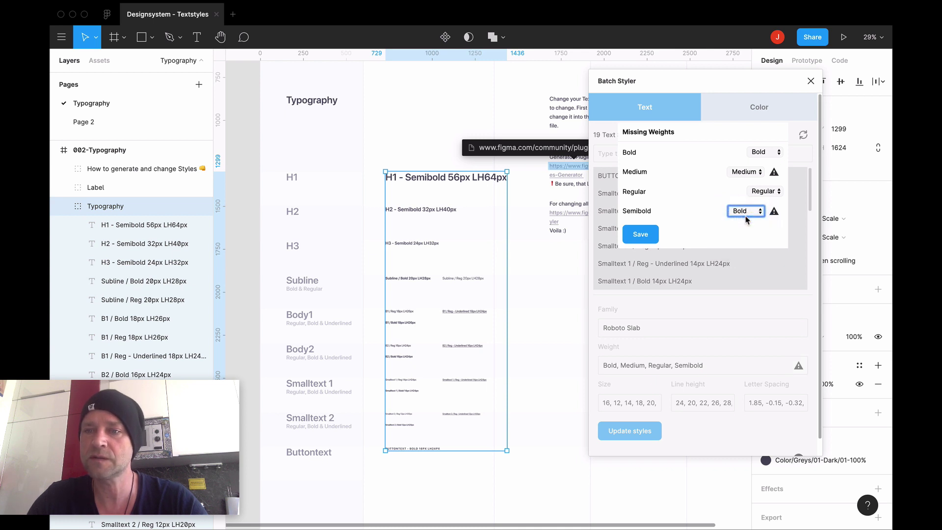
pyautogui.click(757, 174)
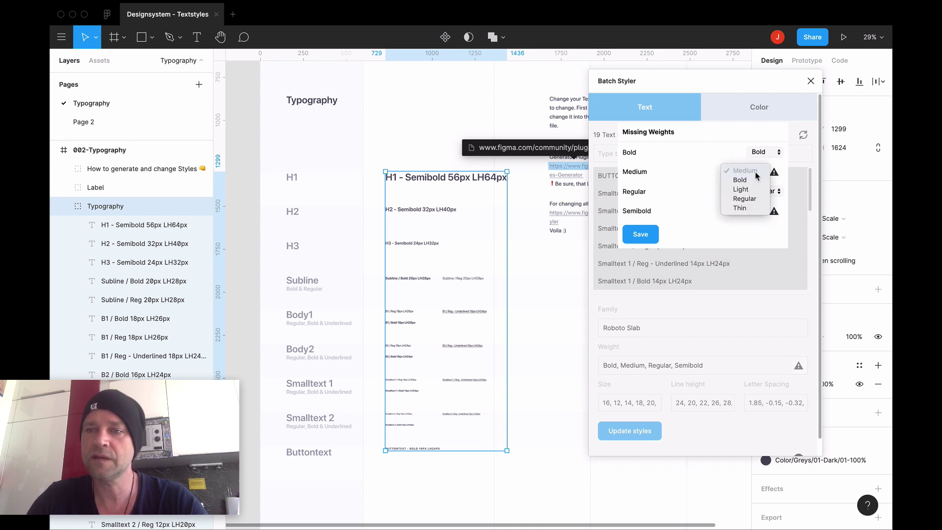
pyautogui.click(755, 198)
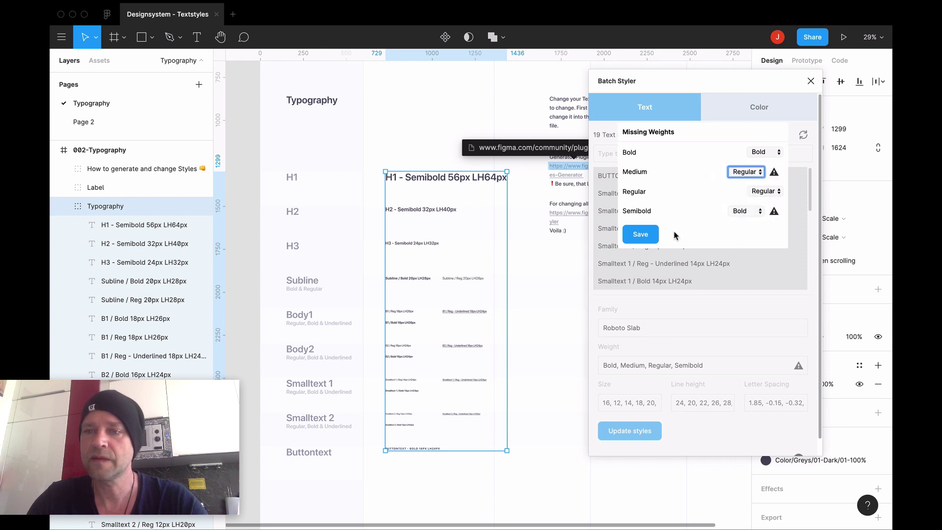
pyautogui.click(647, 238)
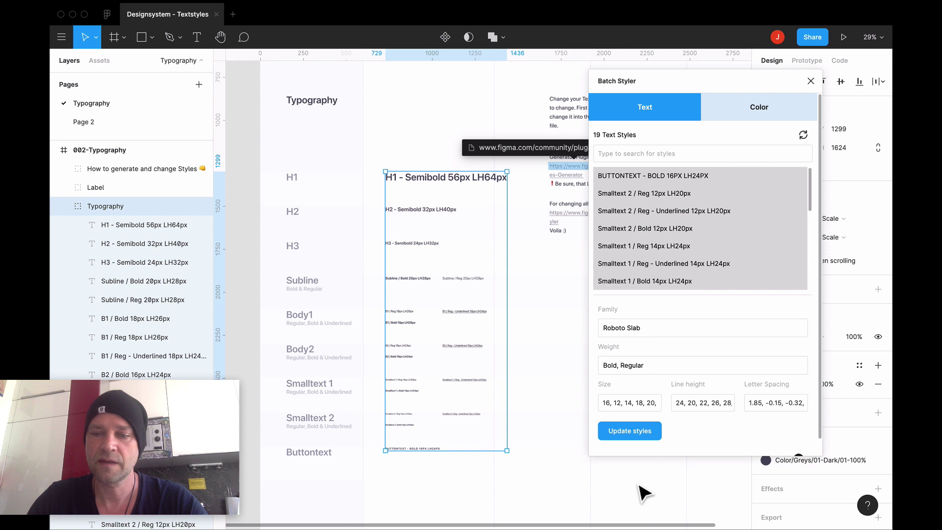
# Apply Roboto Slab to all 19 text styles, then close Batch Styler and deselect.
pyautogui.click(633, 431)
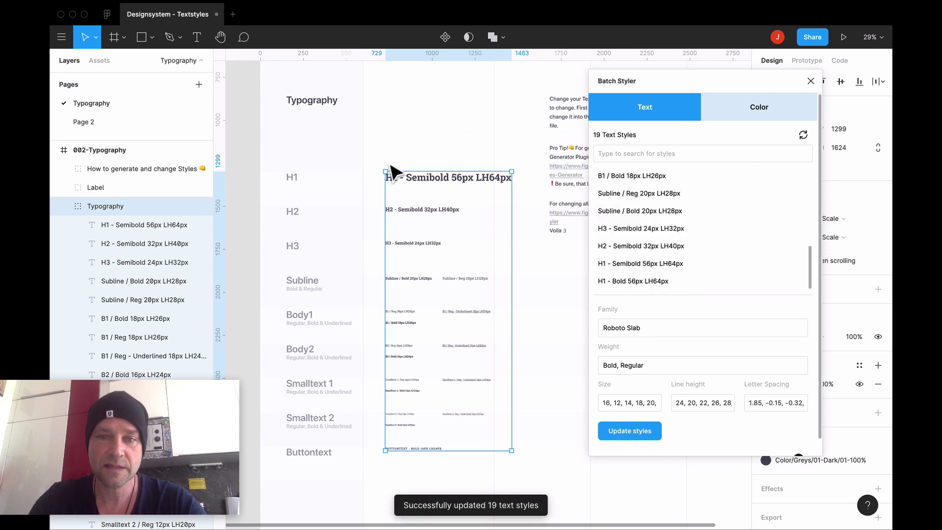
pyautogui.scroll(3, 391, 172)
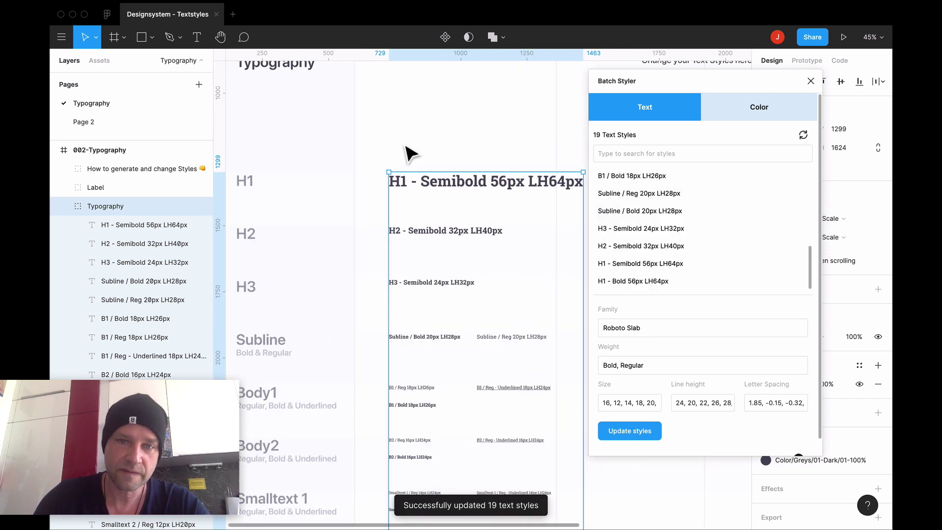
pyautogui.click(811, 82)
pyautogui.click(473, 113)
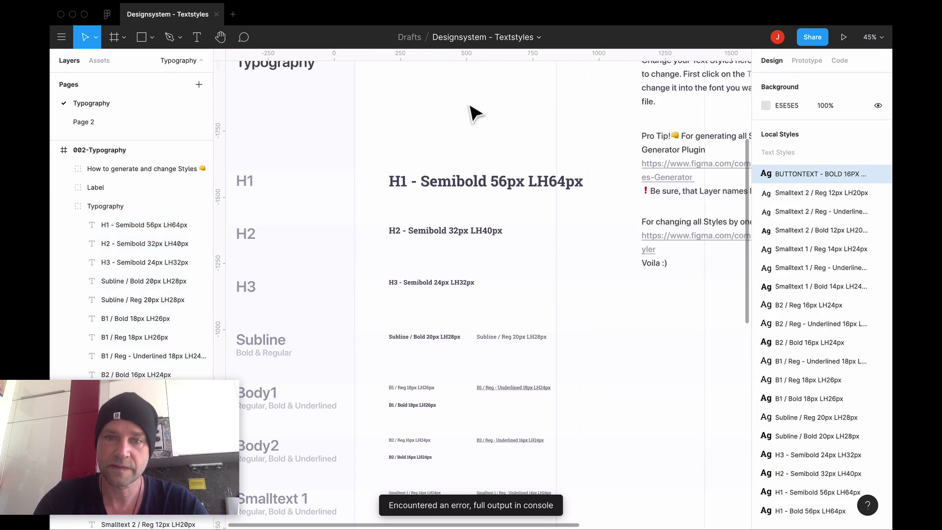
# Hide the UI with Cmd+\ and review the Roboto Slab samples from H1 down to Buttontext.
pyautogui.press('super+backslash')
pyautogui.scroll(-5, 437, 65)
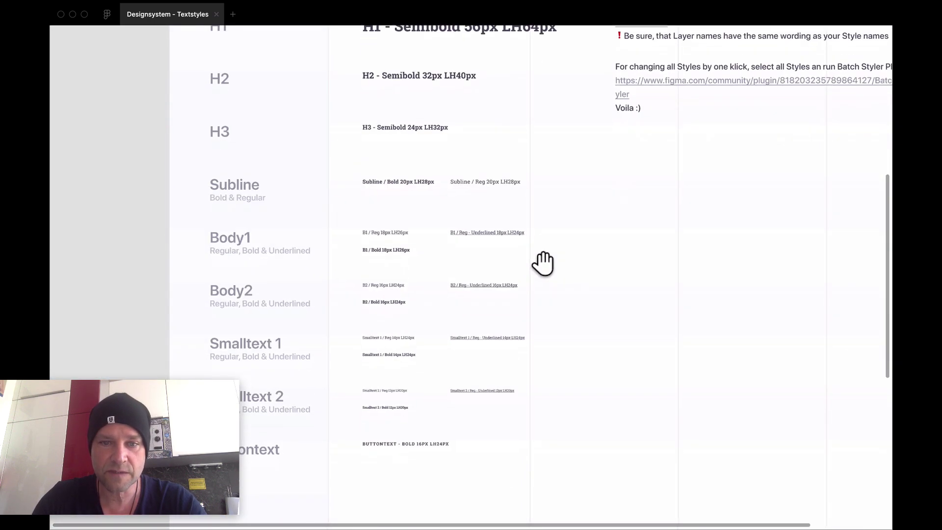
pyautogui.scroll(5, 382, 226)
pyautogui.scroll(-3, 424, 263)
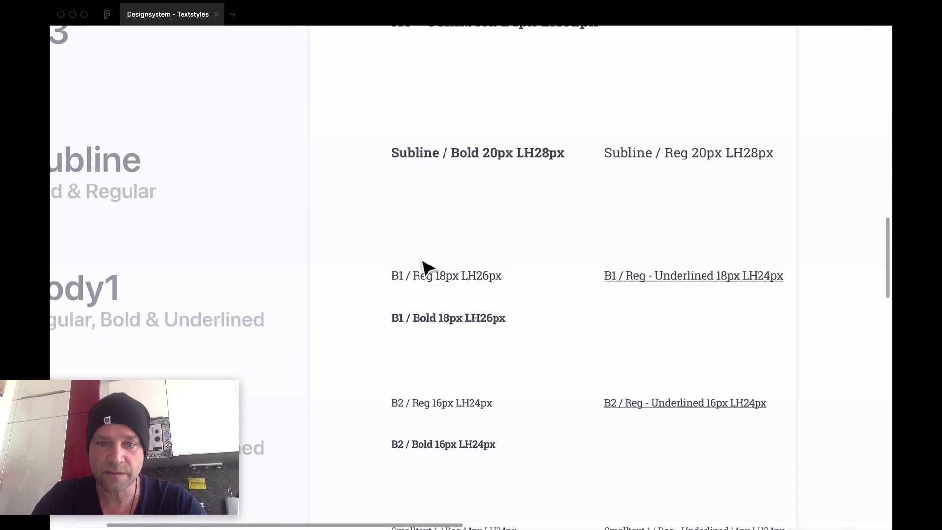
pyautogui.scroll(-4, 507, 349)
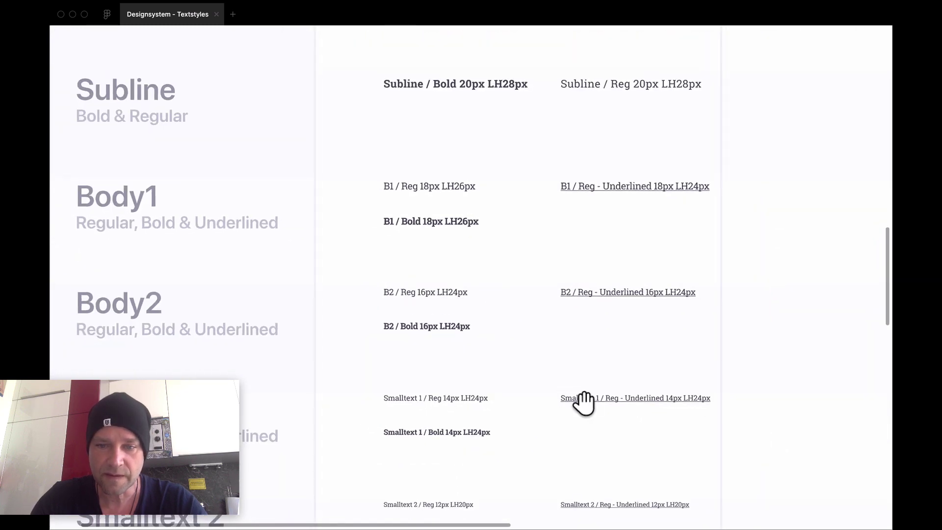
pyautogui.scroll(-4, 582, 399)
pyautogui.scroll(5, 560, 267)
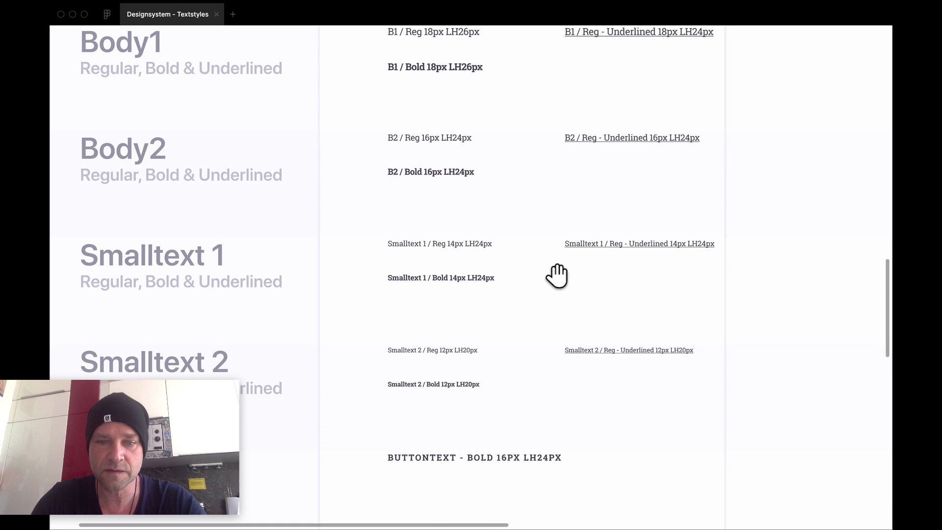
pyautogui.scroll(4, 494, 411)
pyautogui.scroll(-6, 505, 353)
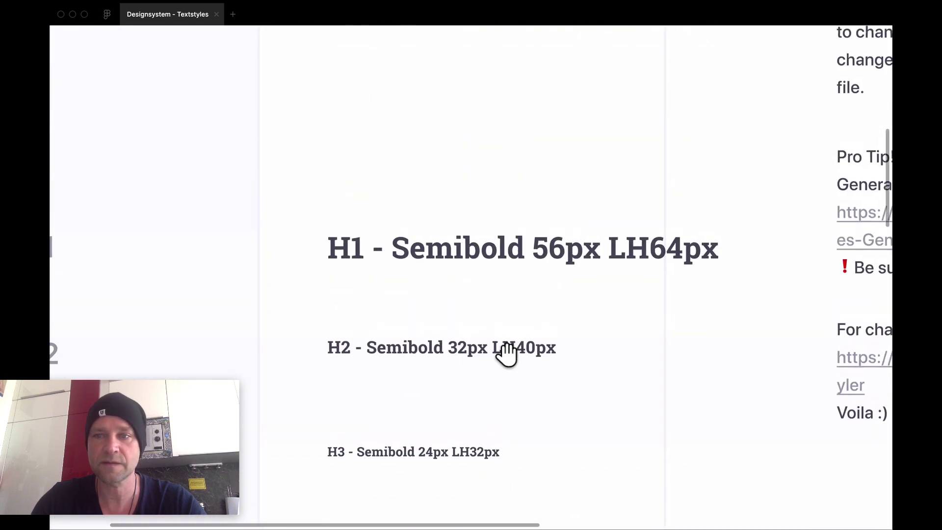
pyautogui.scroll(-2, 517, 287)
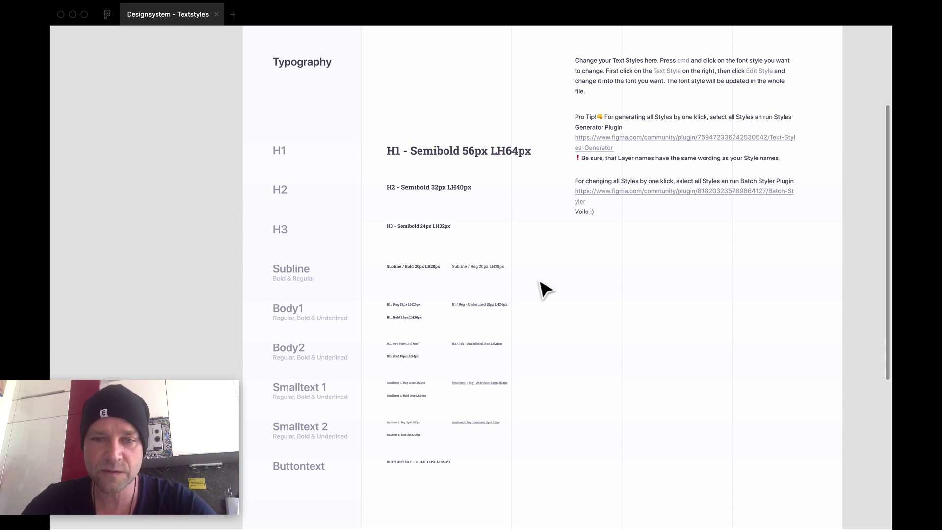
pyautogui.scroll(5, 544, 289)
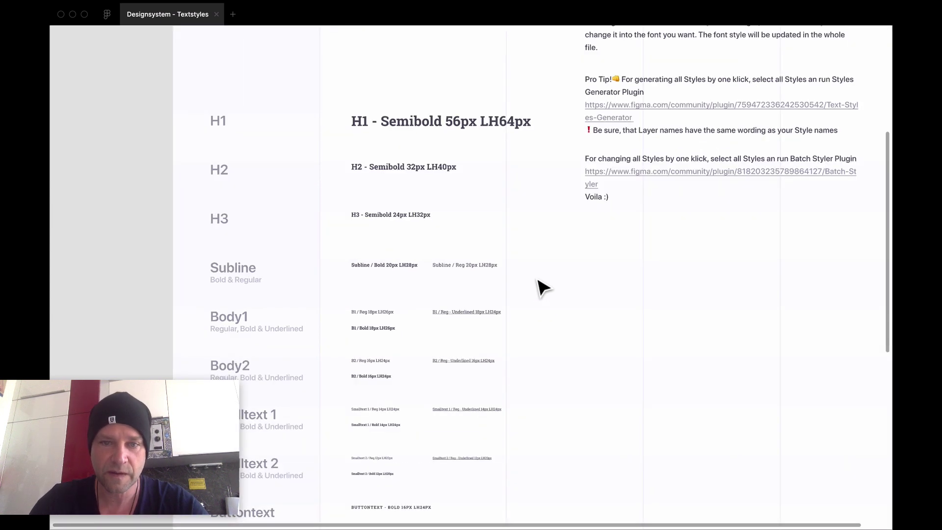
pyautogui.scroll(5, 700, 357)
pyautogui.scroll(5, 672, 405)
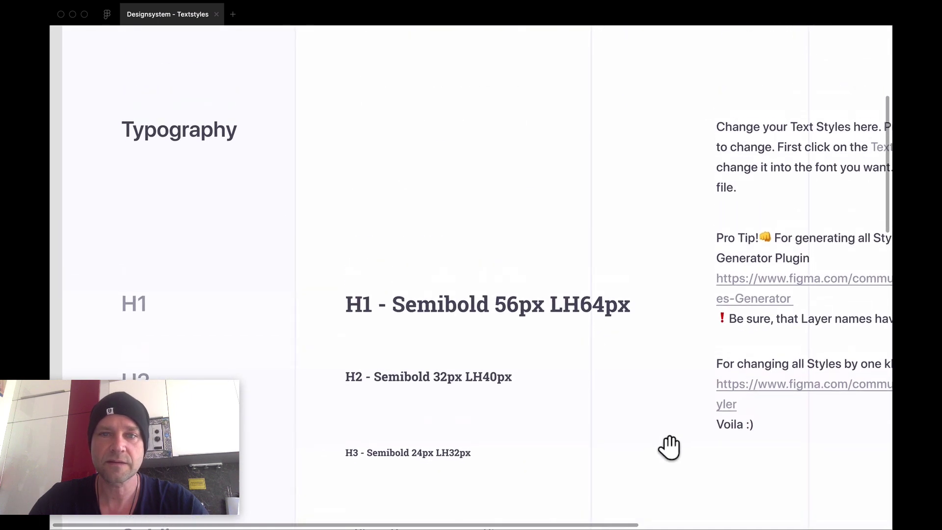
pyautogui.scroll(-4, 620, 289)
pyautogui.scroll(-3, 632, 287)
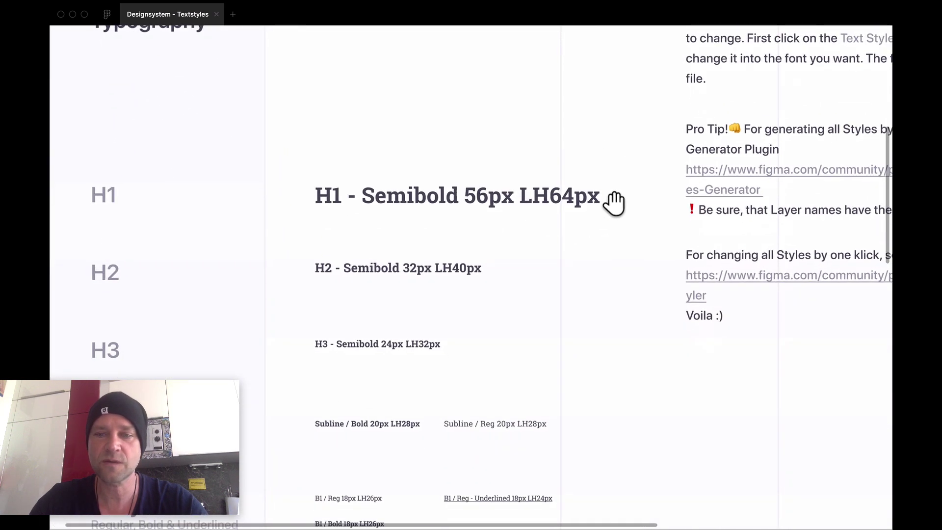
pyautogui.scroll(-5, 618, 314)
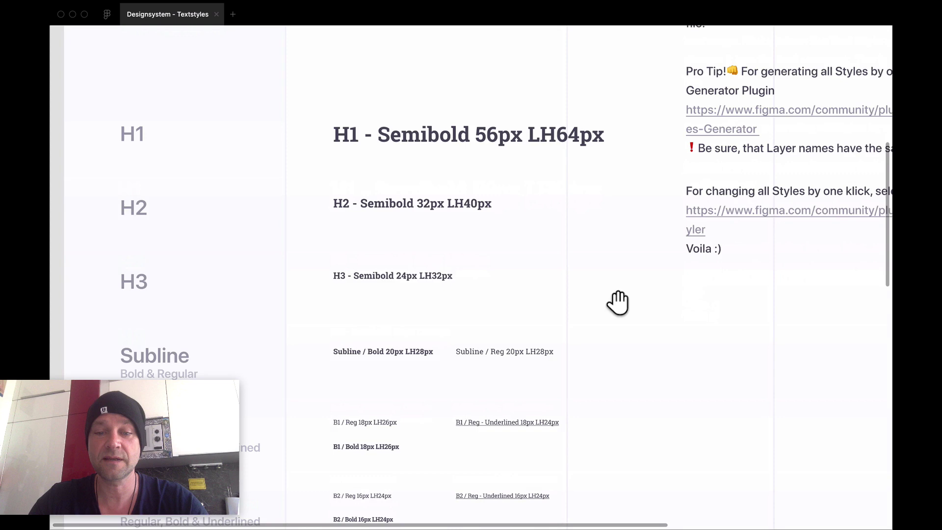
pyautogui.scroll(-2, 623, 290)
pyautogui.scroll(-3, 624, 275)
pyautogui.moveTo(626, 264); pyautogui.dragTo(631, 220)
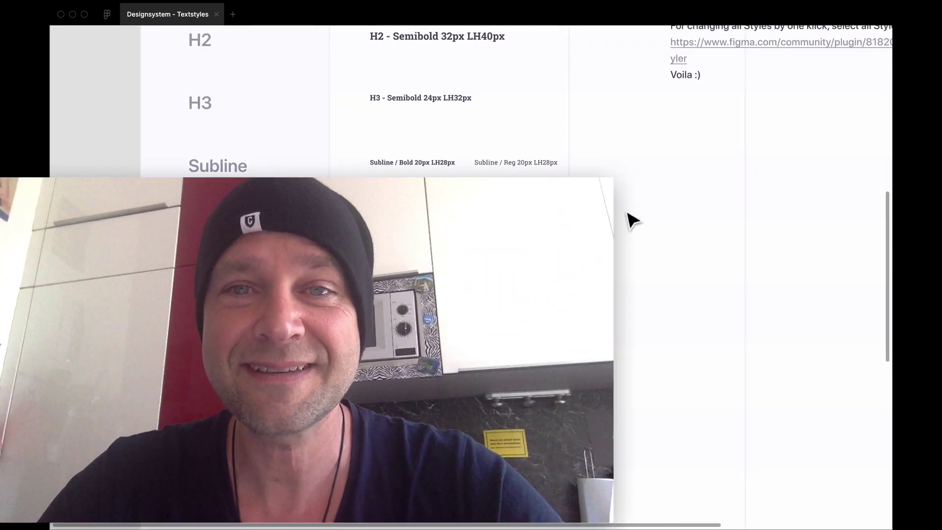